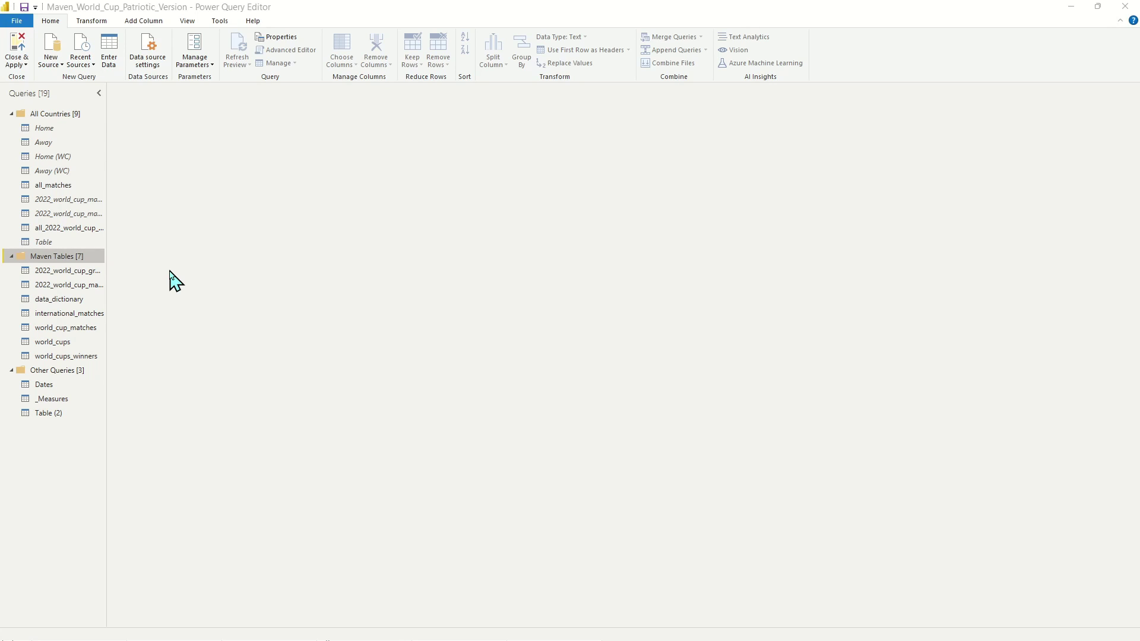
Step: Review the 2022 World Cup groups table and the 2022_world_cup_matches table from the group stage through the final
click(81, 273)
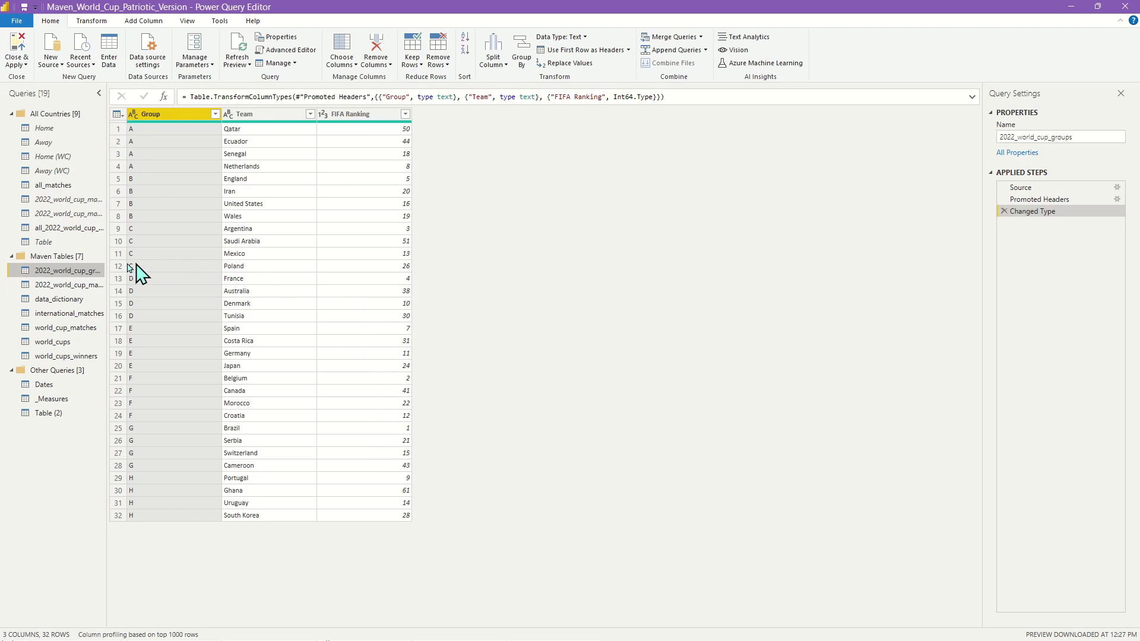
click(87, 285)
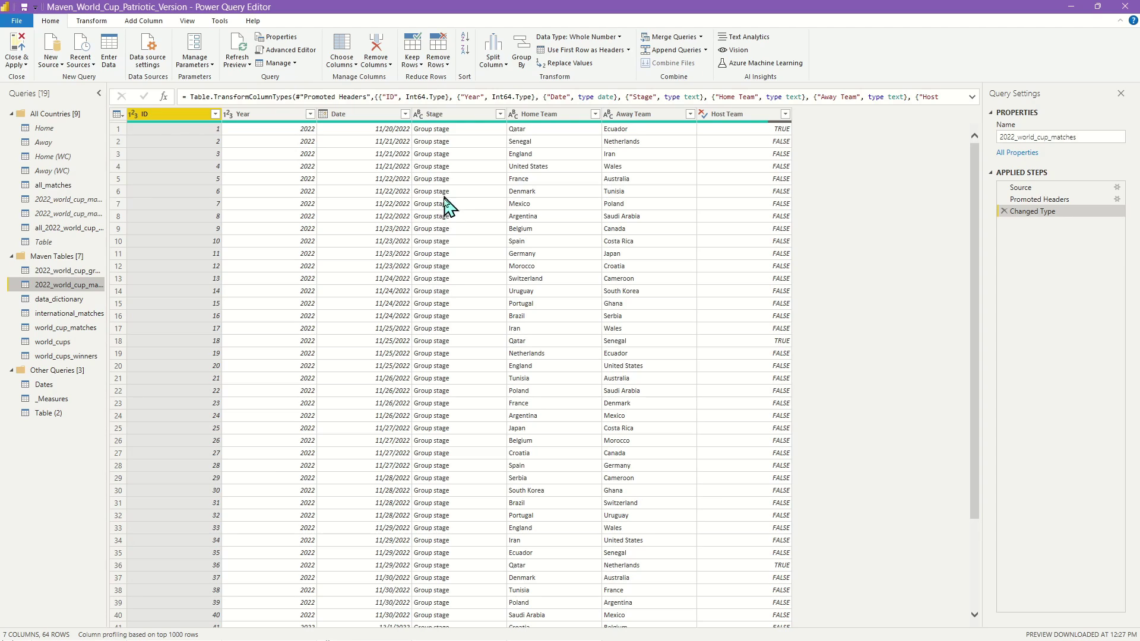
scroll(423, 209, down, 8)
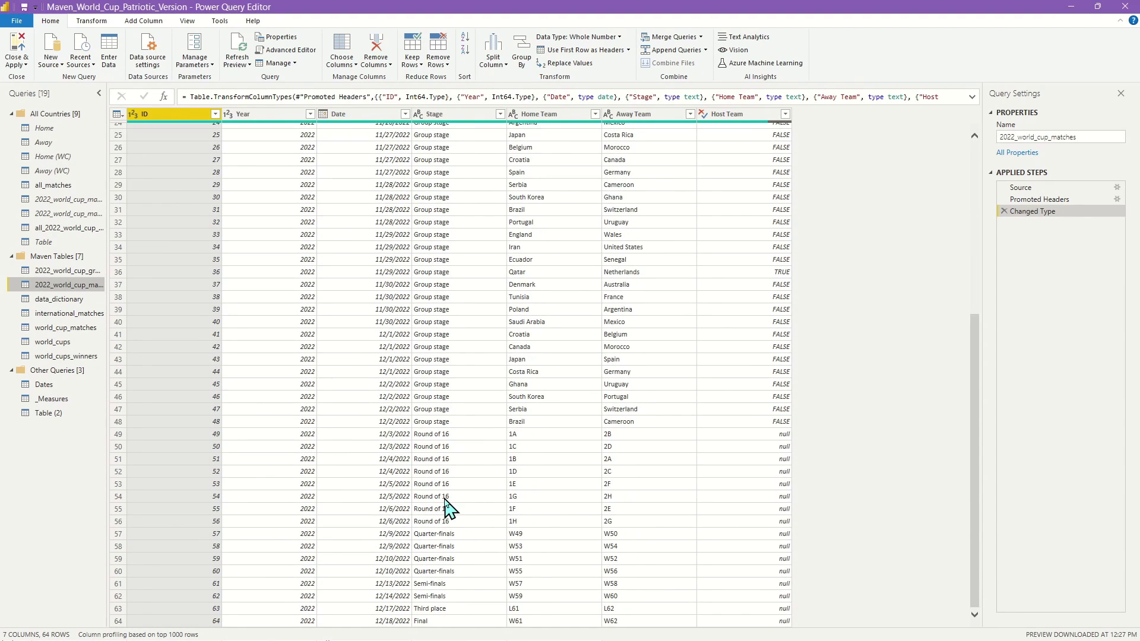
scroll(419, 445, up, 8)
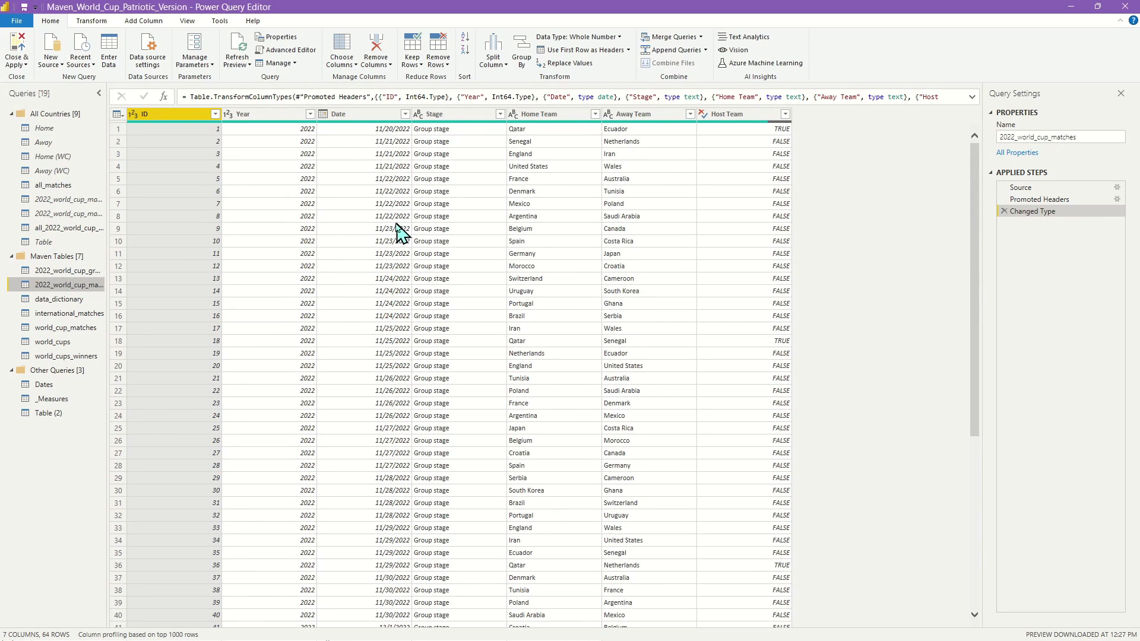
scroll(357, 309, down, 8)
scroll(362, 322, up, 8)
scroll(463, 391, down, 7)
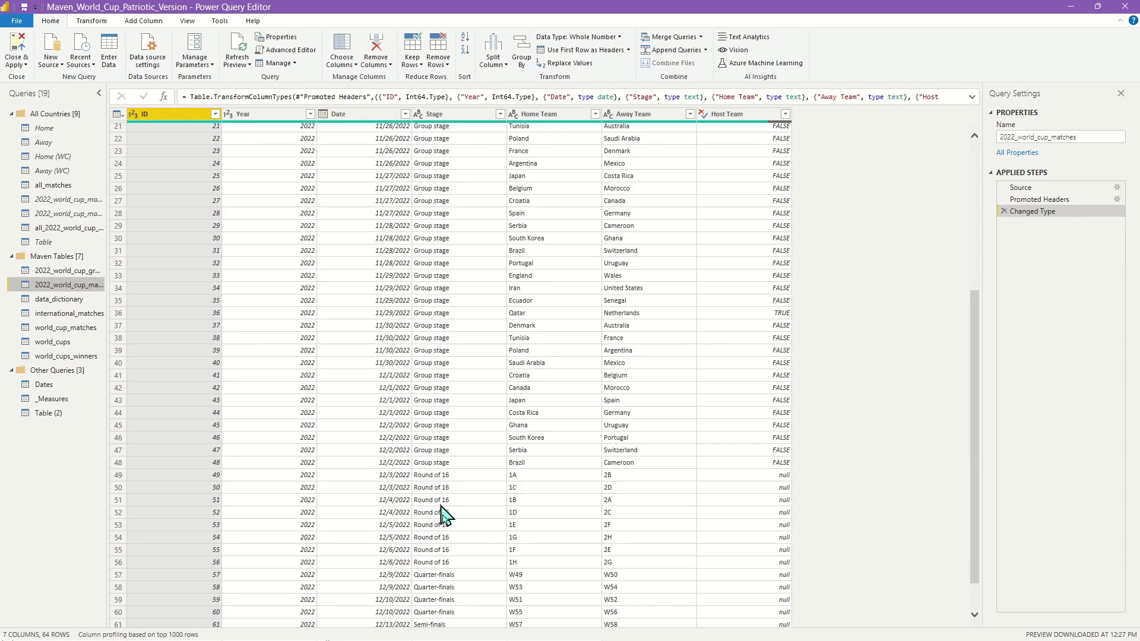
scroll(475, 494, down, 1)
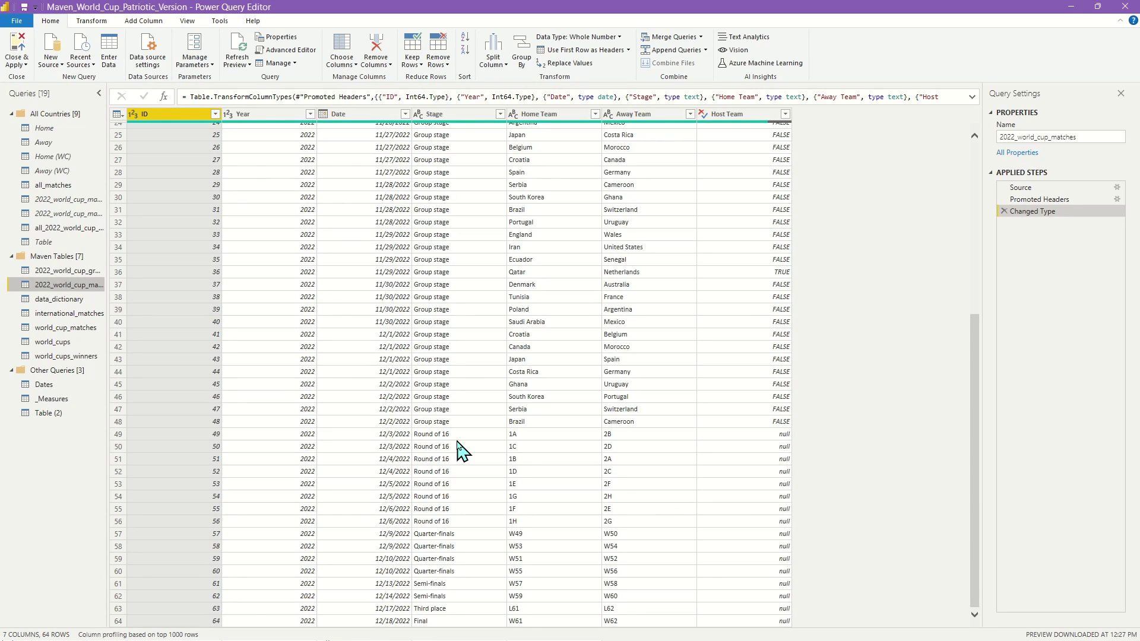
Step: Review the field descriptions in data_dictionary and the columns of the international_matches table
click(71, 301)
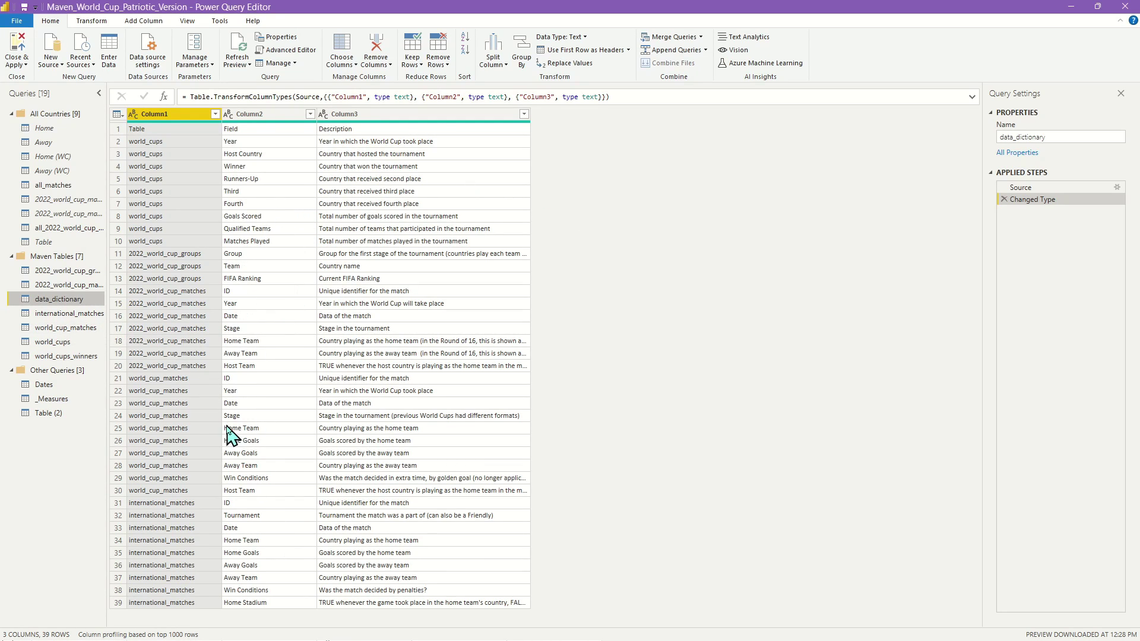
click(86, 314)
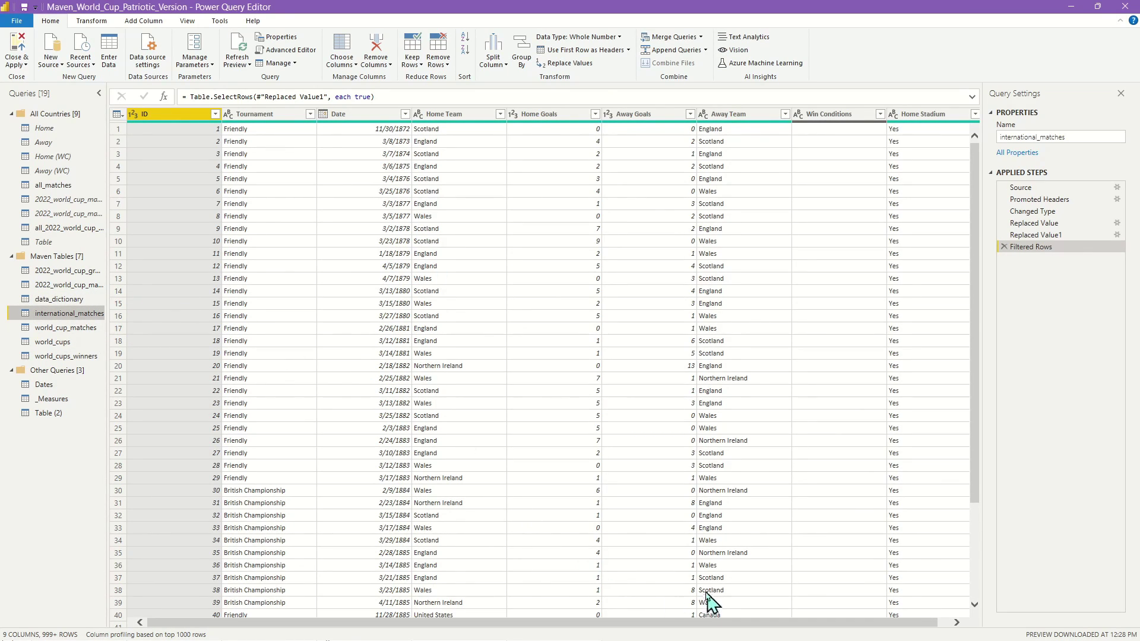
drag(692, 622, 526, 601)
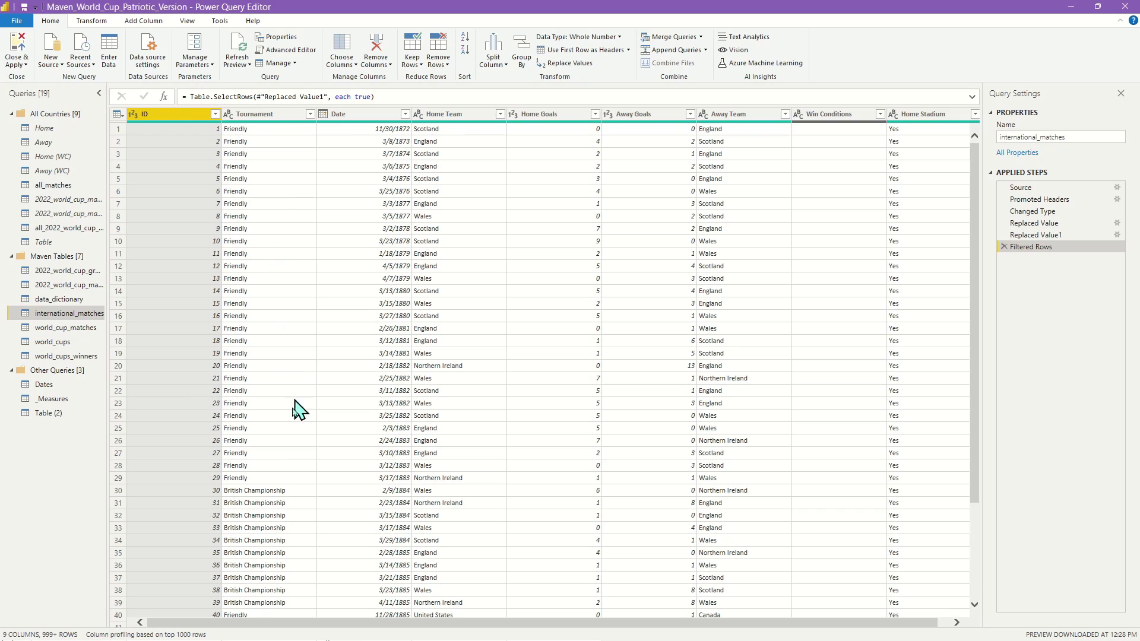
drag(368, 623, 170, 580)
Step: Examine the world_cup_matches table, including its Stage, Home Team, Win Conditions and Host Team columns
click(28, 328)
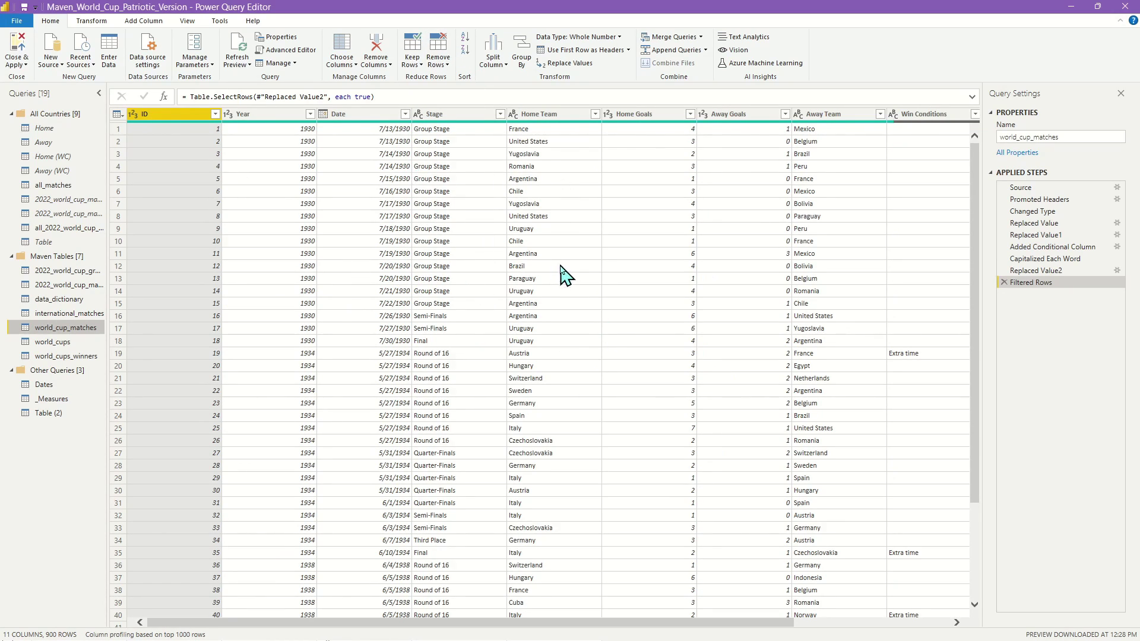
click(518, 428)
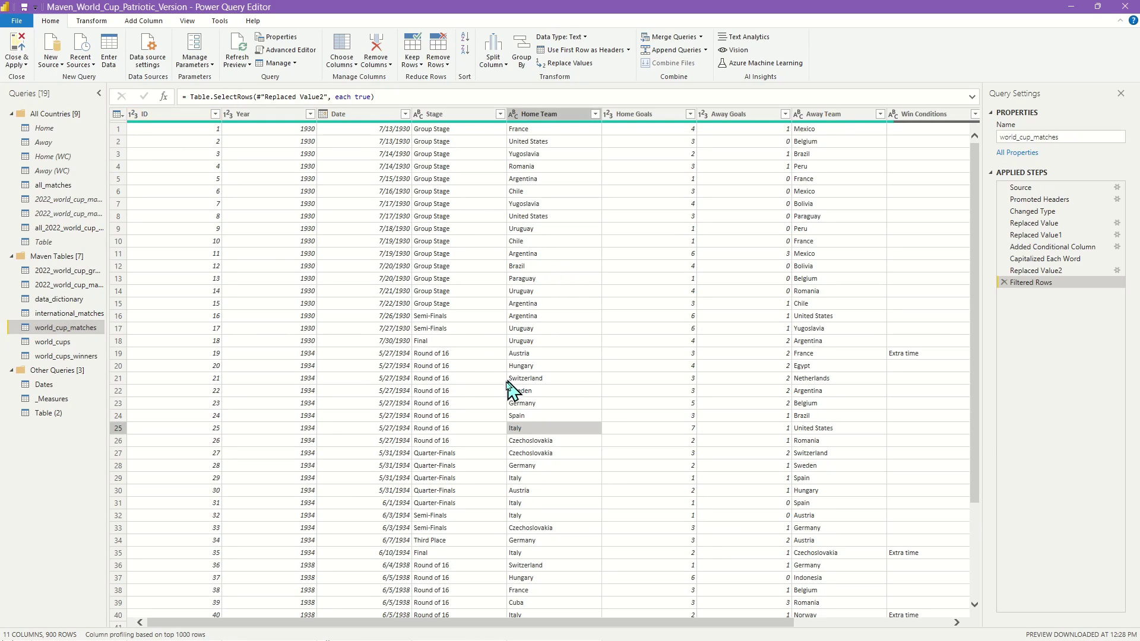
click(454, 367)
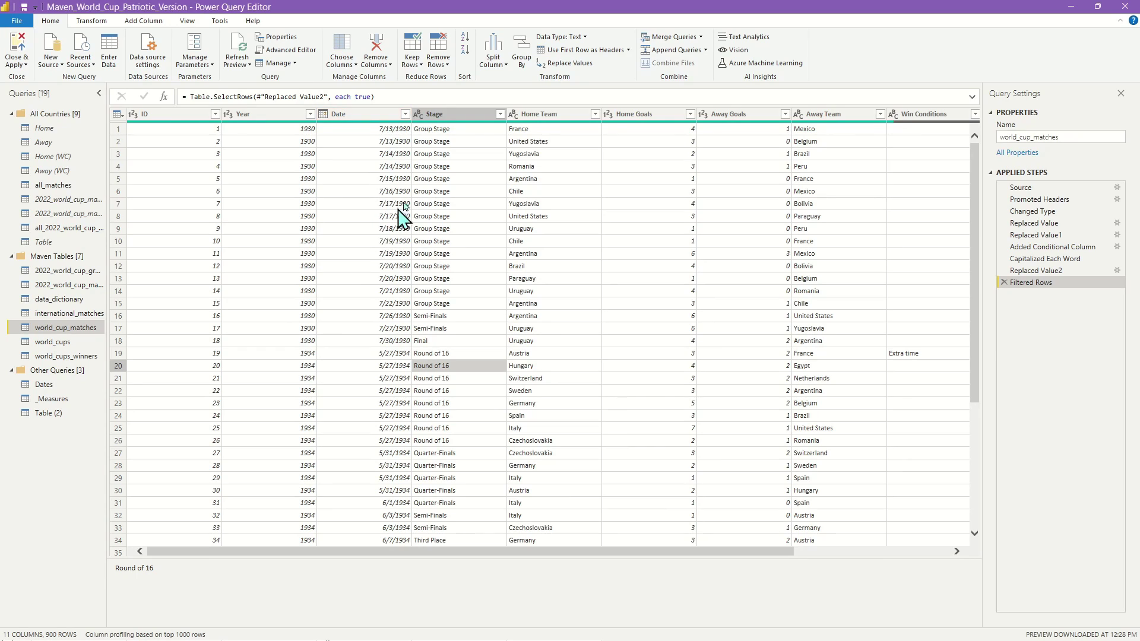
click(563, 131)
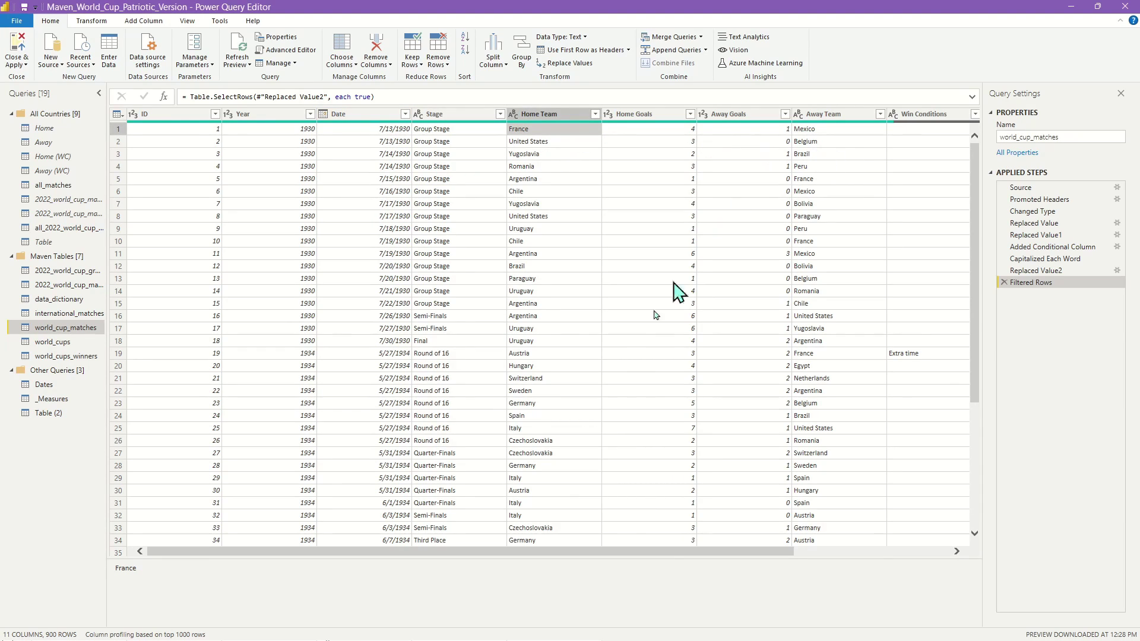
scroll(677, 564, right, 3)
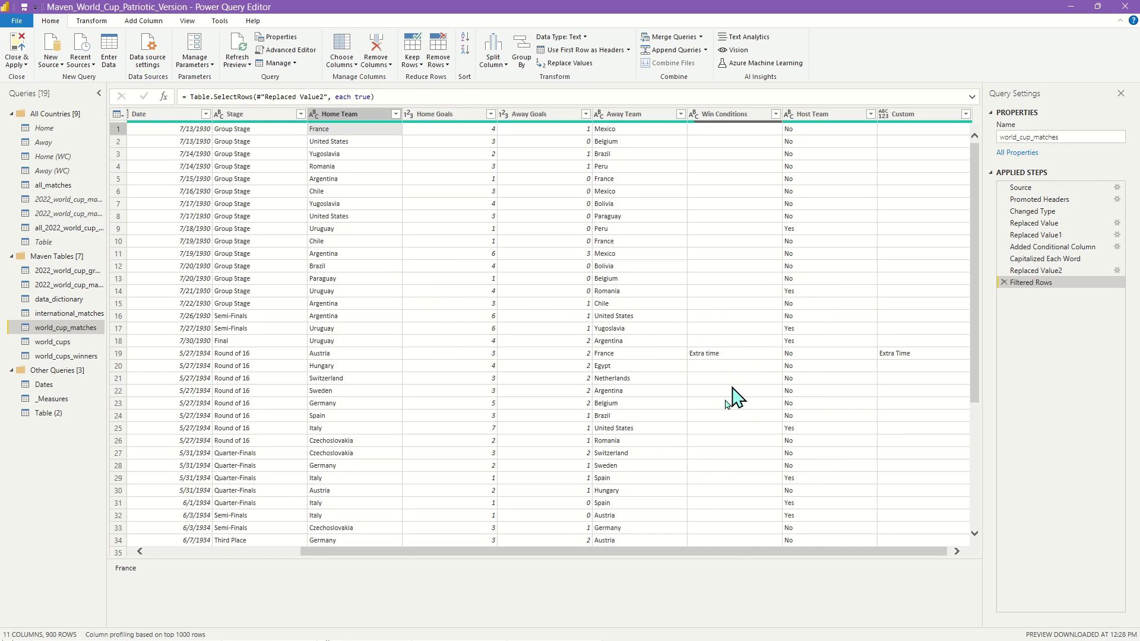
scroll(715, 558, left, 3)
Step: Compare the world_cups table with the unpivoted world_cups_winners query, including that query's Source step
click(52, 343)
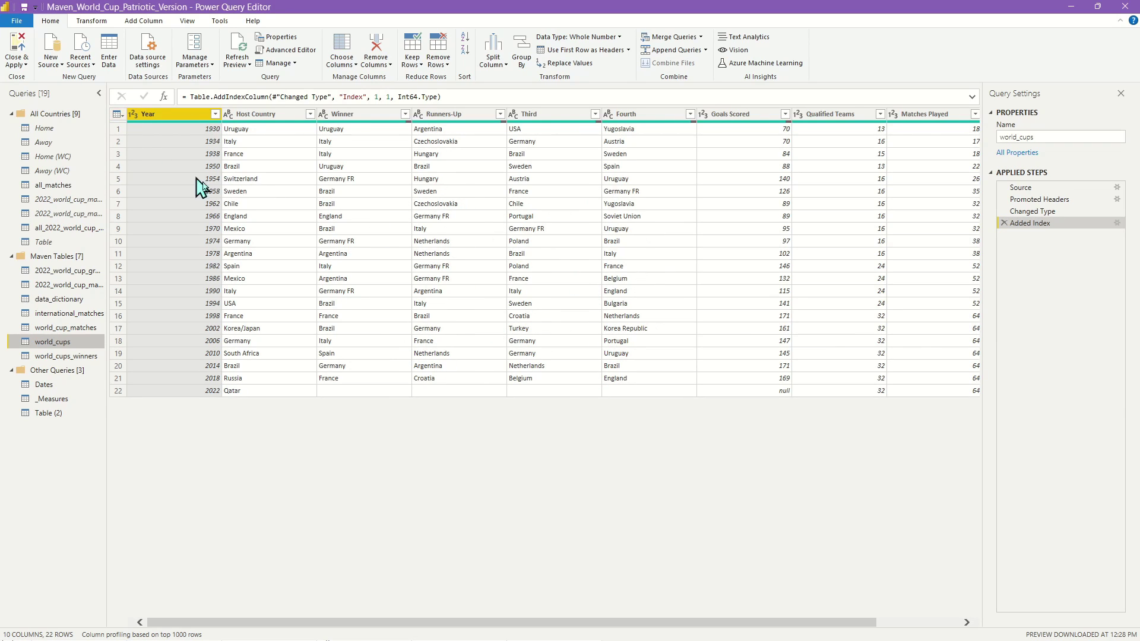
click(74, 356)
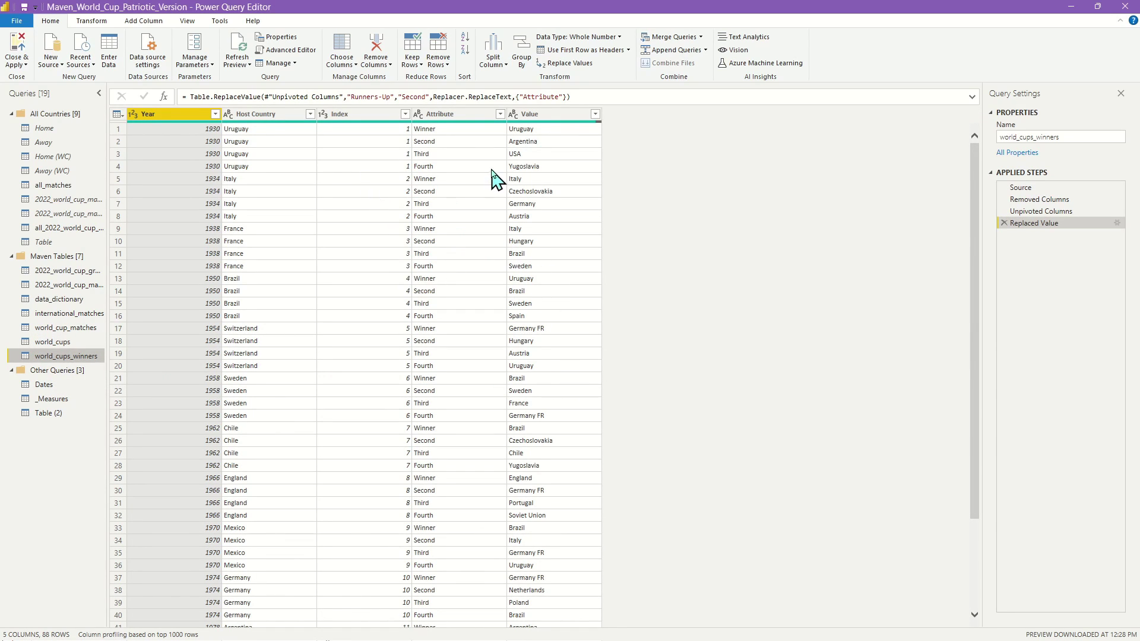
click(83, 342)
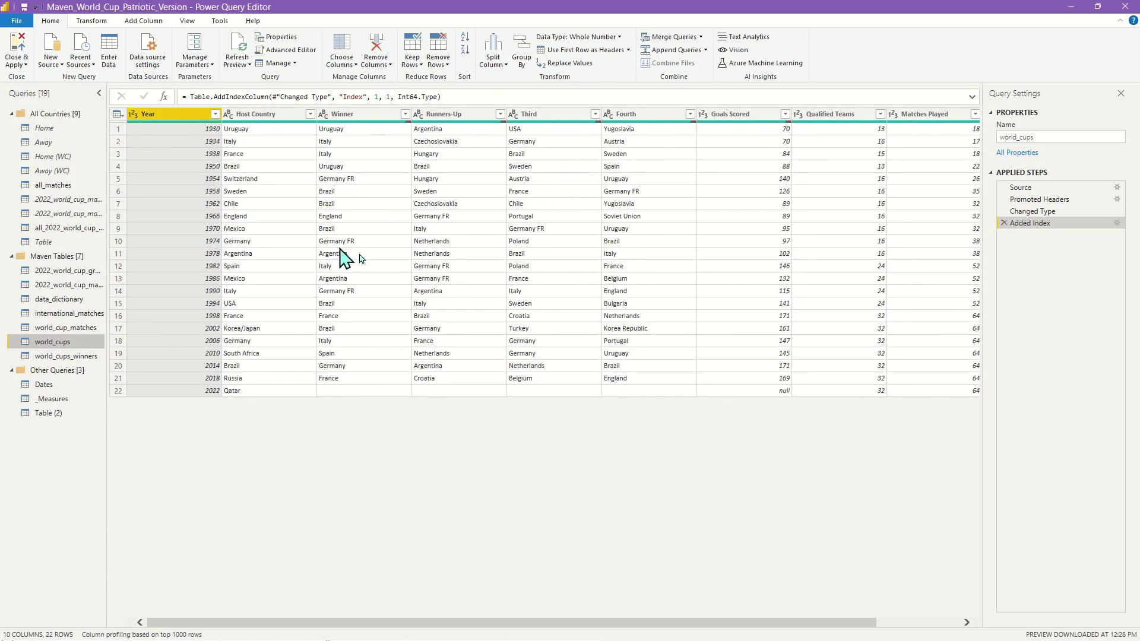
click(67, 356)
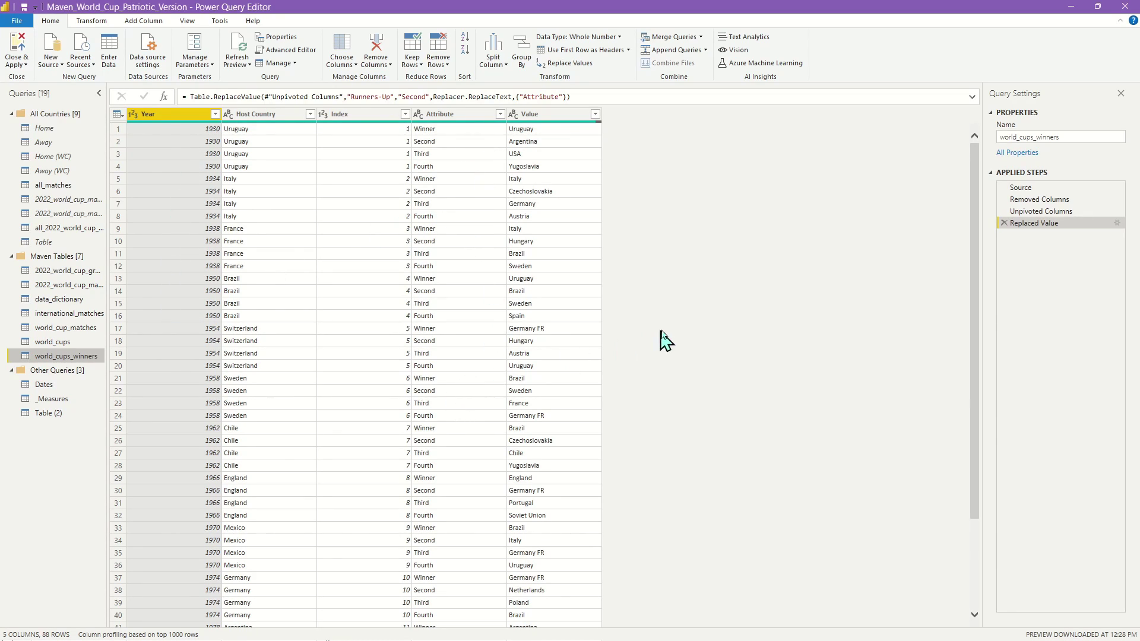
click(1046, 188)
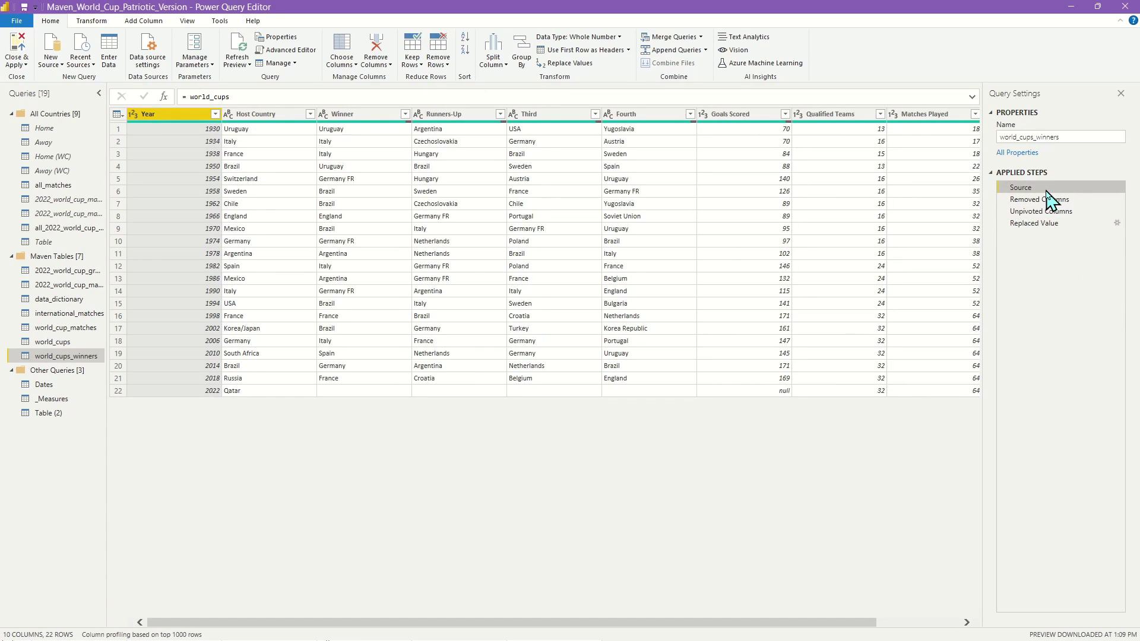
drag(97, 356, 69, 355)
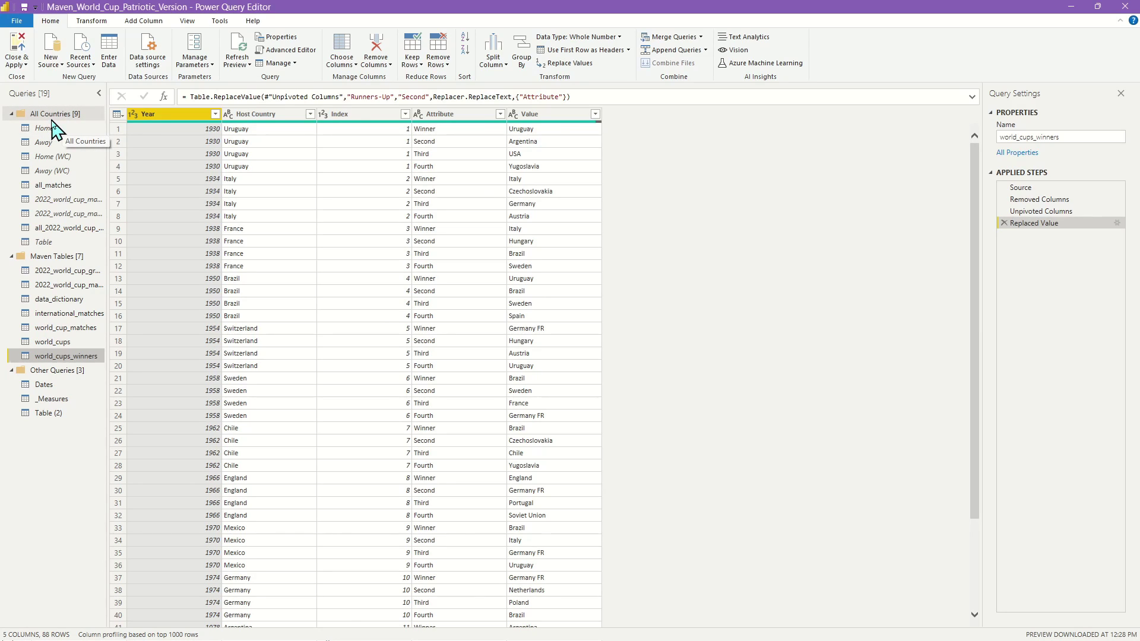
Step: Compare how international_matches and world_cup_matches list United States games under the Home Team and Away Team columns
click(73, 313)
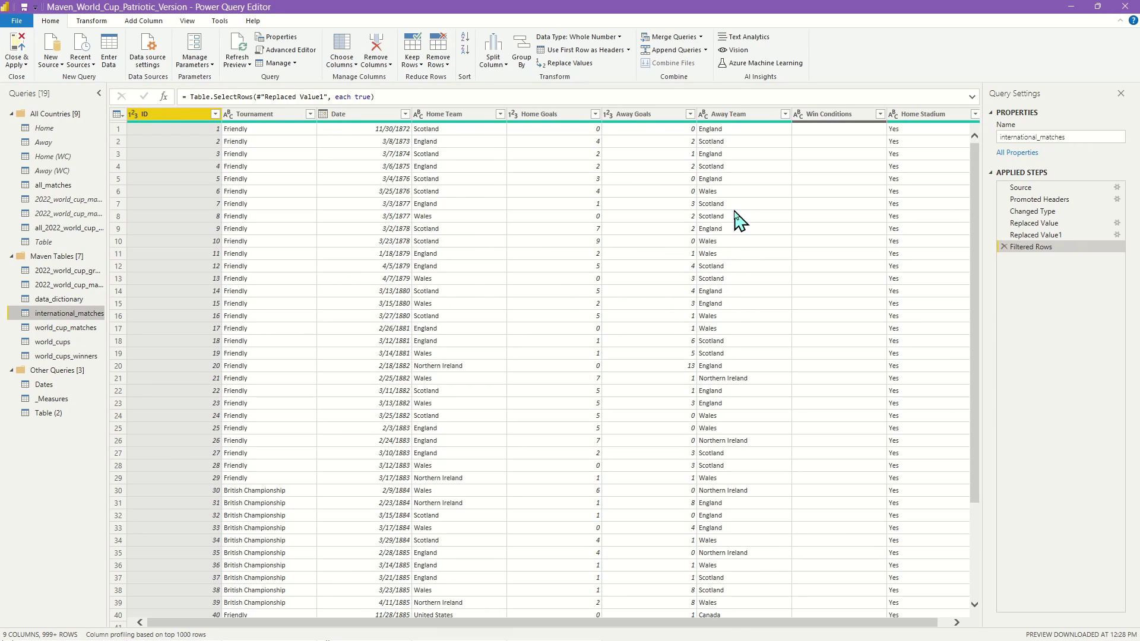
click(50, 330)
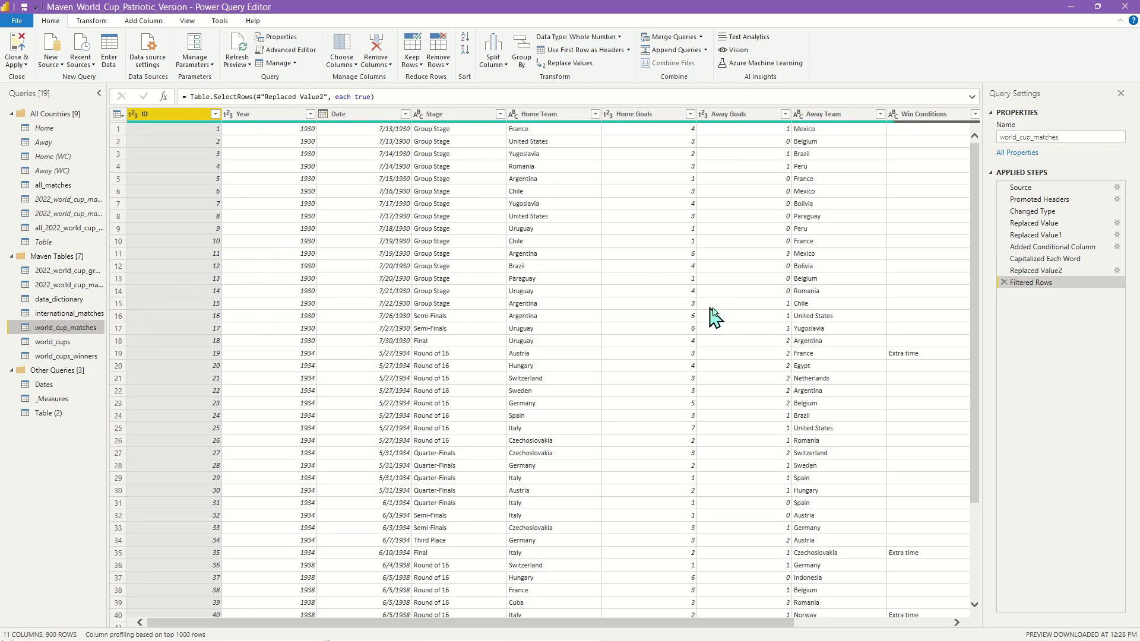
click(546, 141)
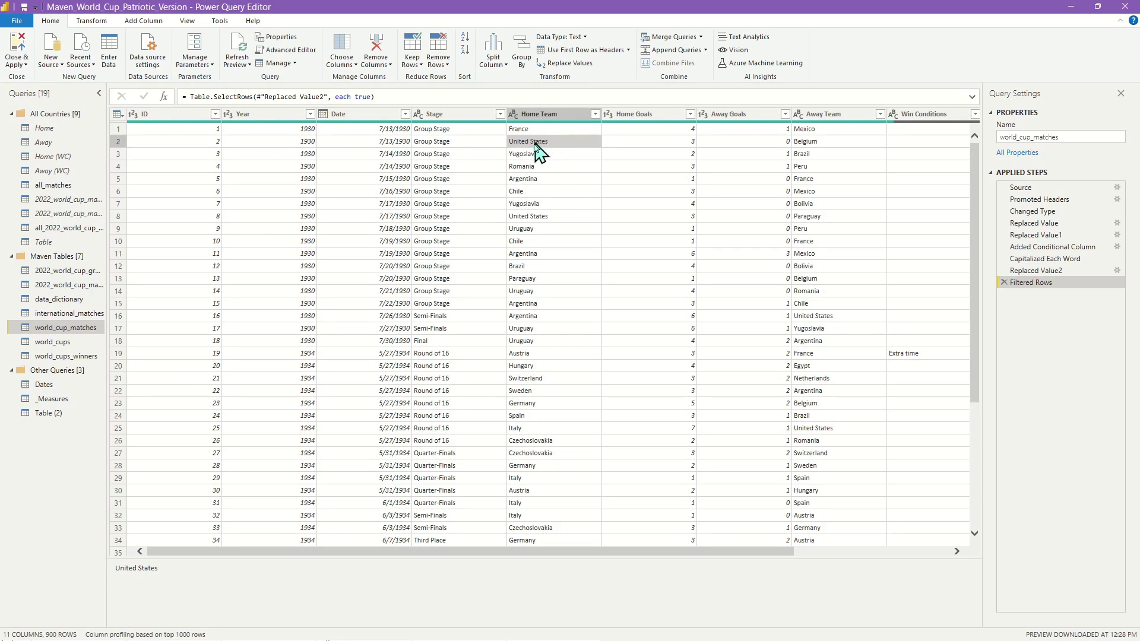
click(826, 321)
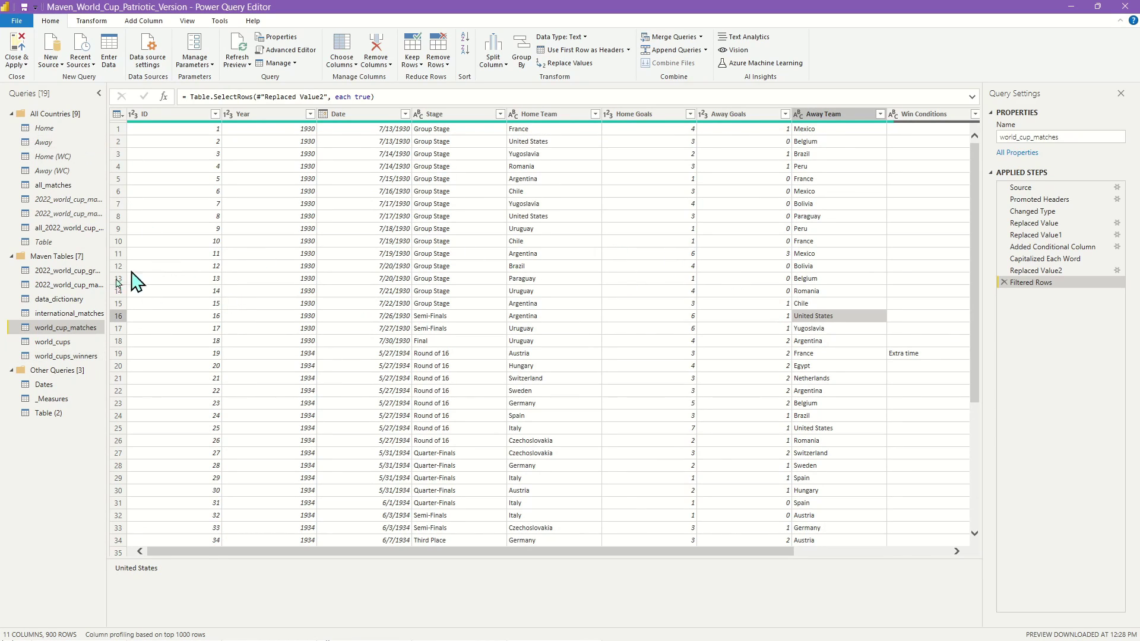
Step: Inspect the Home, Away, Home (WC) and Away (WC) queries for their swapped team columns and Result column
click(57, 129)
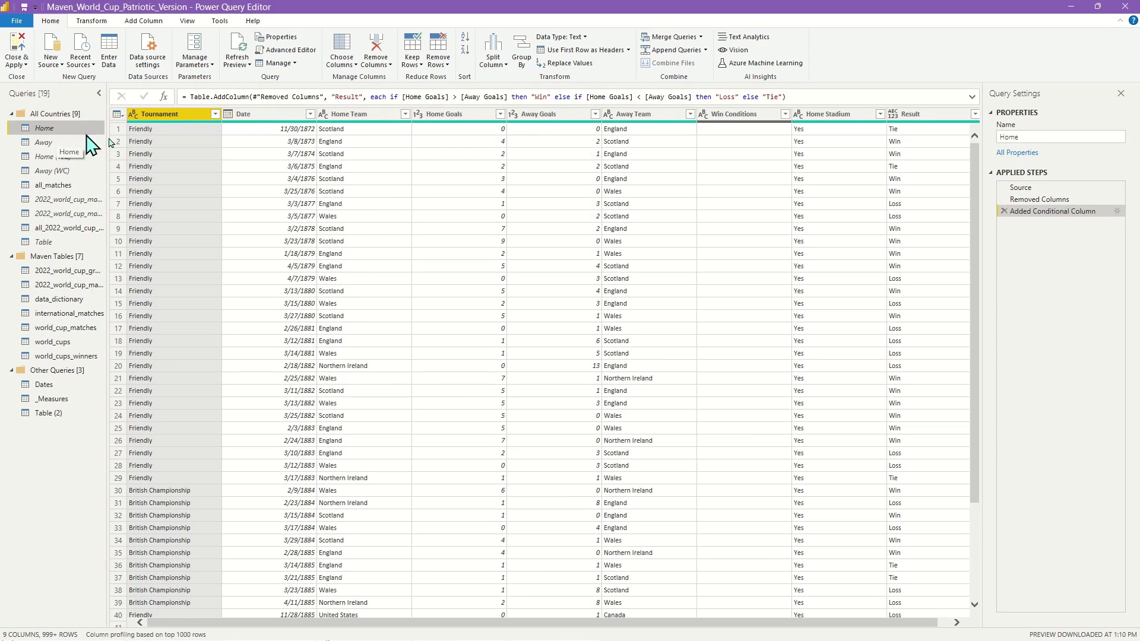
click(355, 115)
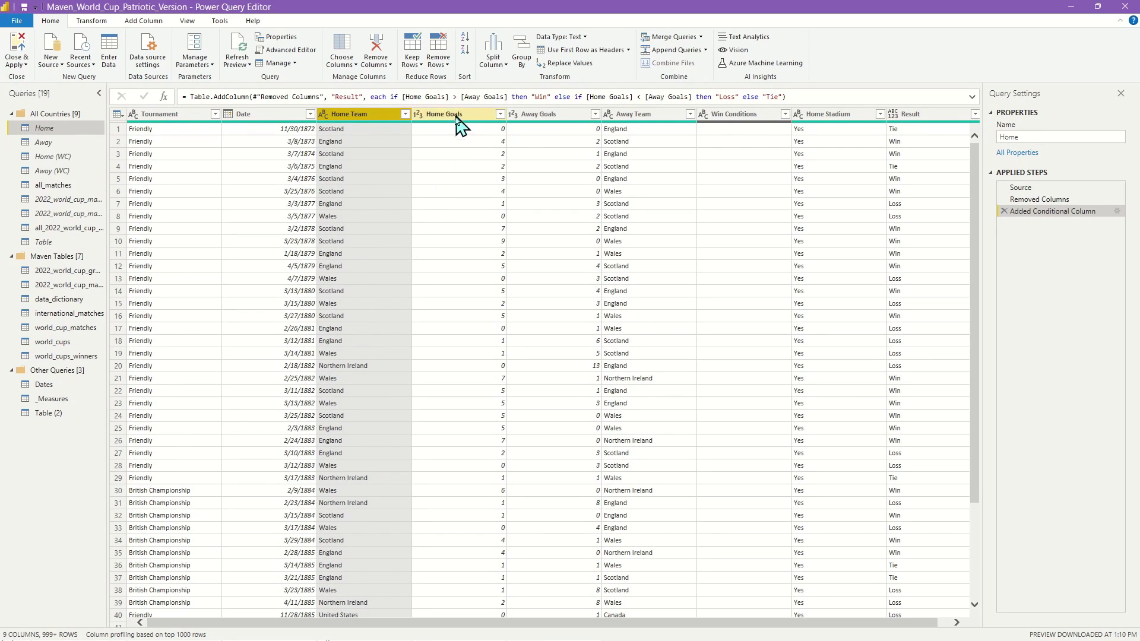
click(40, 143)
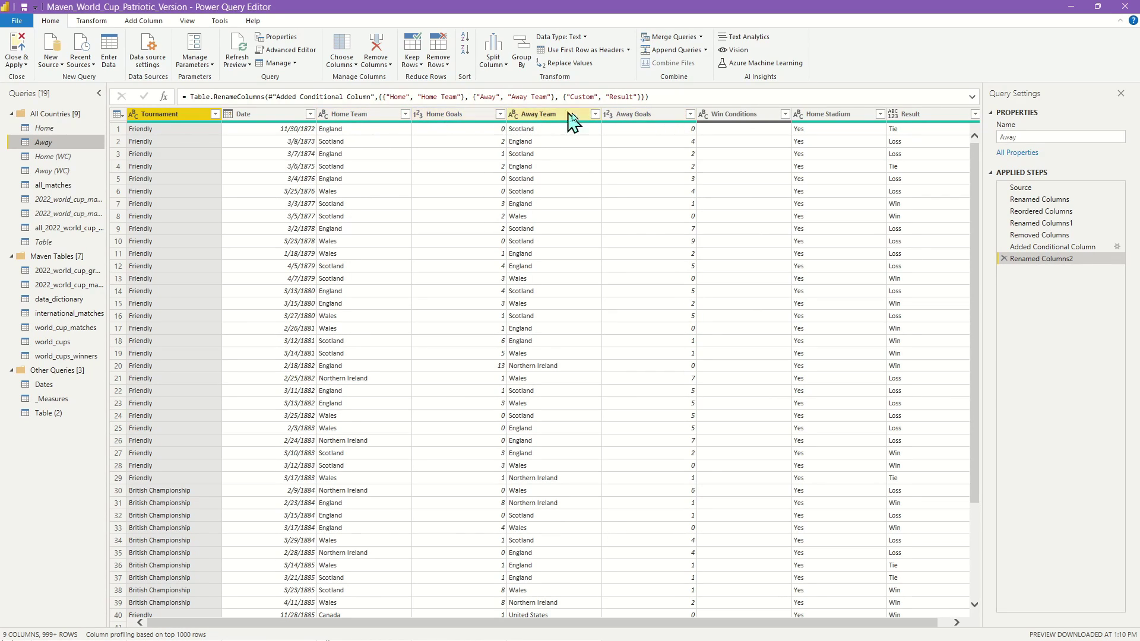
click(27, 156)
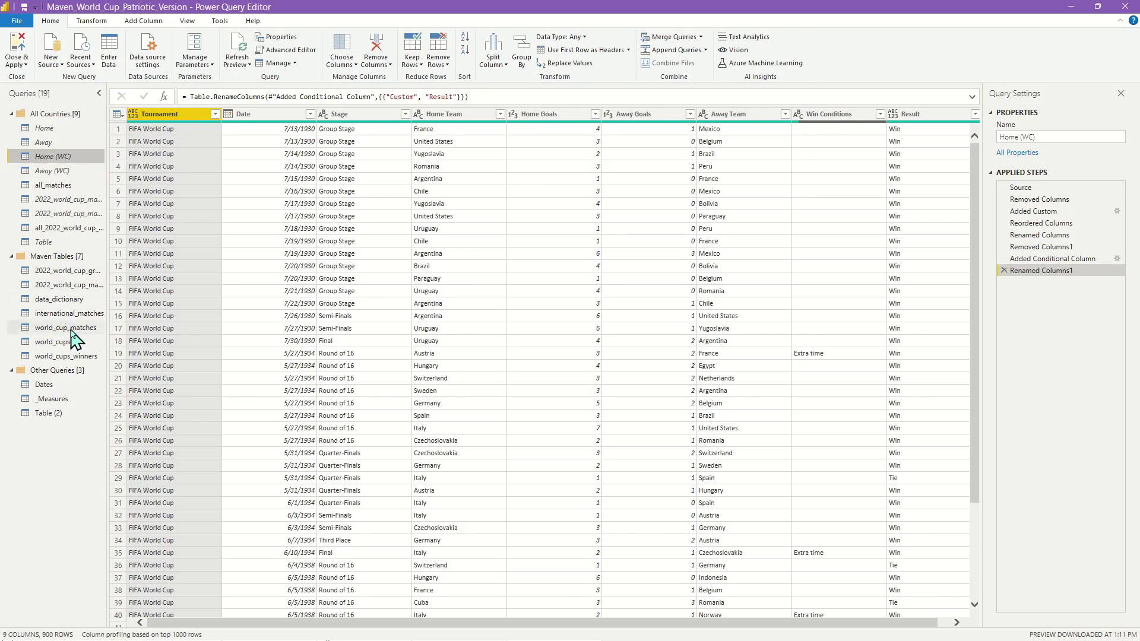
click(62, 171)
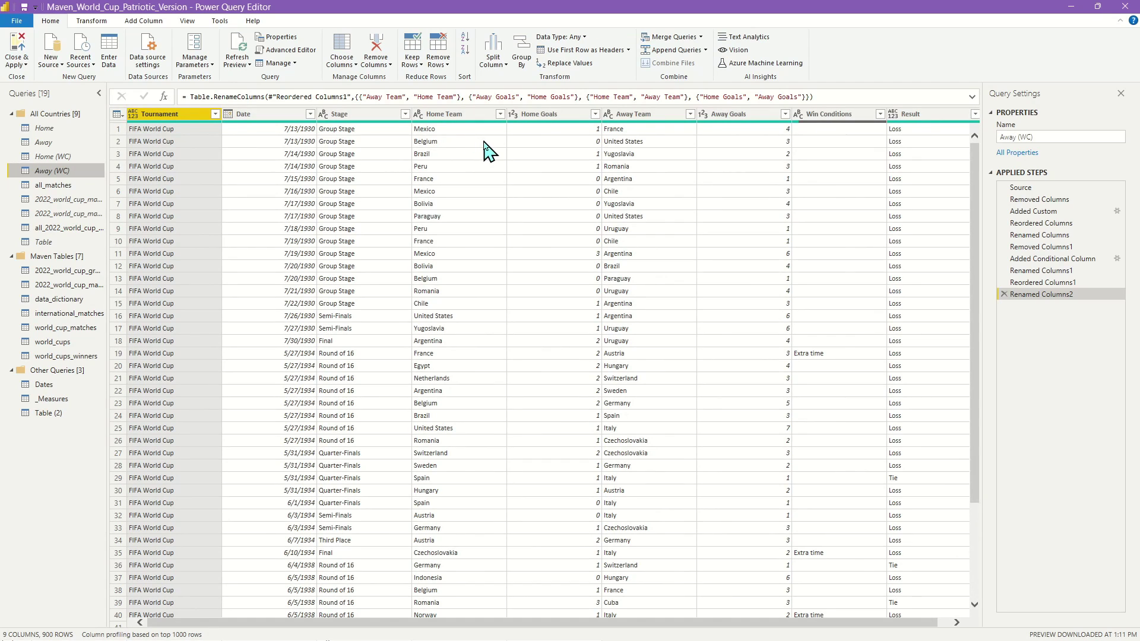
Step: Filter the Home Team column of the all_matches query to show only United States
click(53, 189)
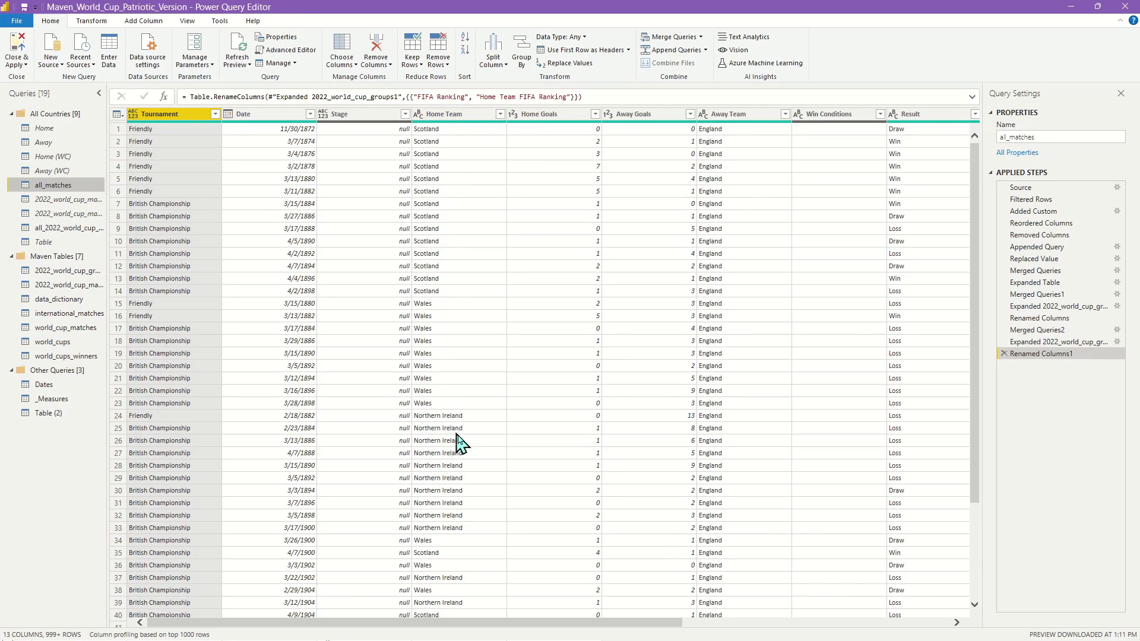
click(500, 114)
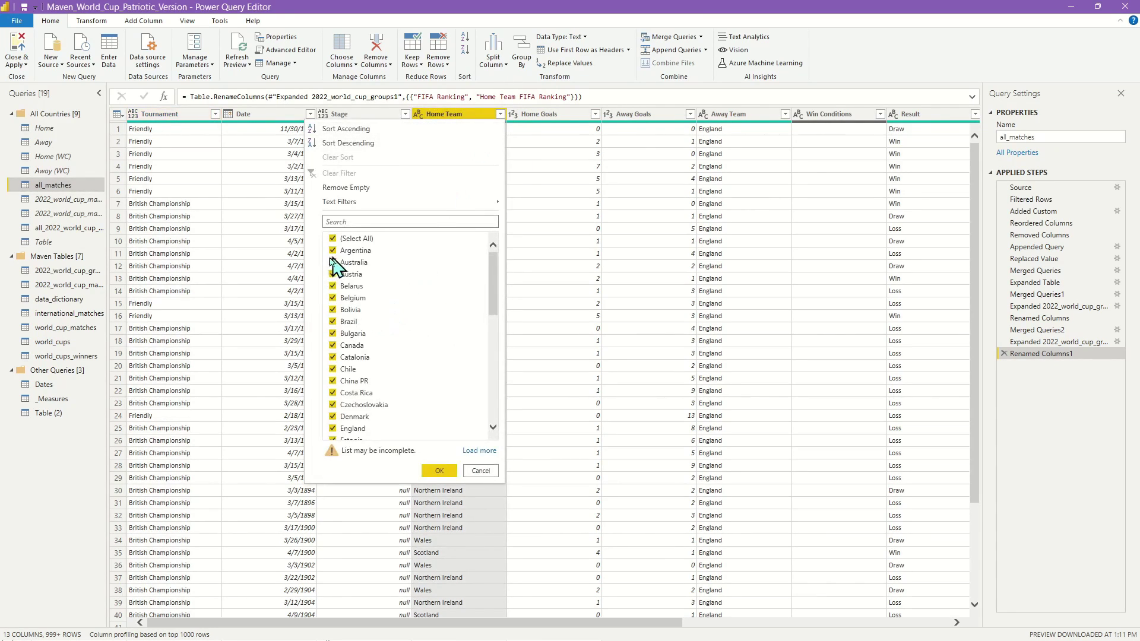
scroll(376, 344, down, 5)
scroll(374, 350, up, 10)
click(365, 237)
scroll(374, 332, down, 4)
scroll(375, 365, down, 4)
click(380, 426)
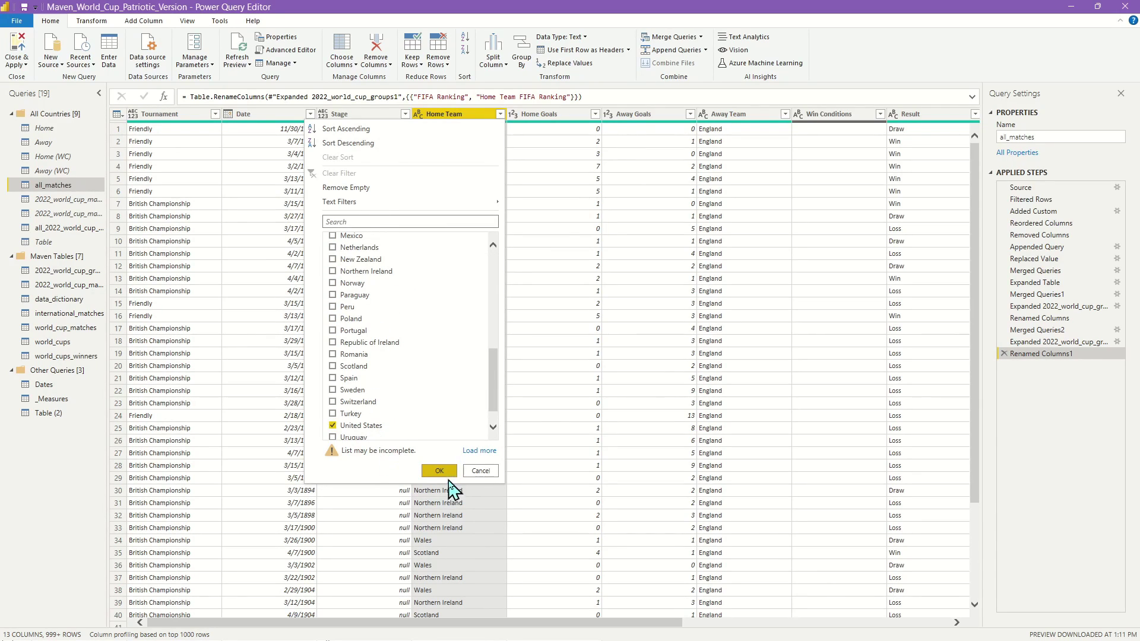
click(438, 470)
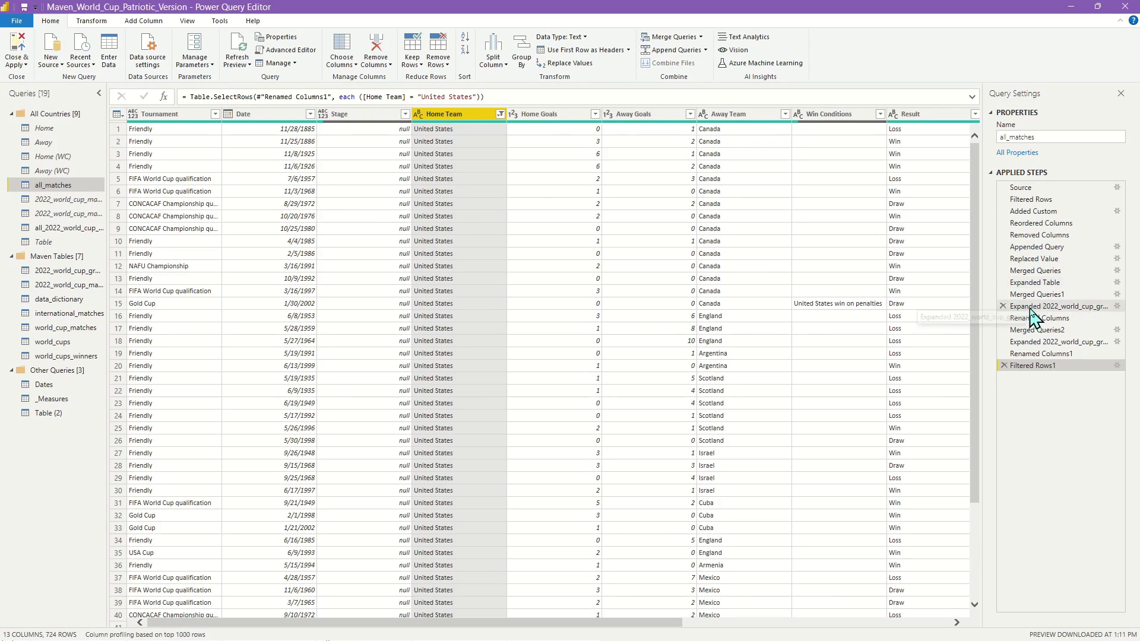
Step: Check the continent and FIFA ranking columns in all_matches against the world_cup_matches and 2022 World Cup groups source tables
drag(624, 626, 892, 626)
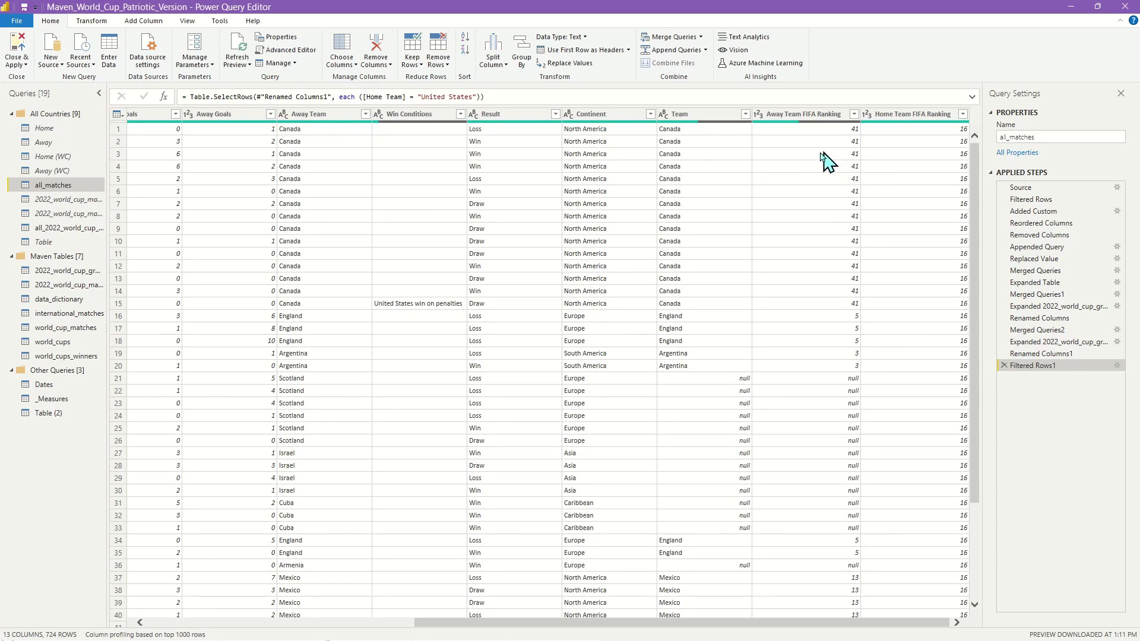
click(65, 328)
click(80, 271)
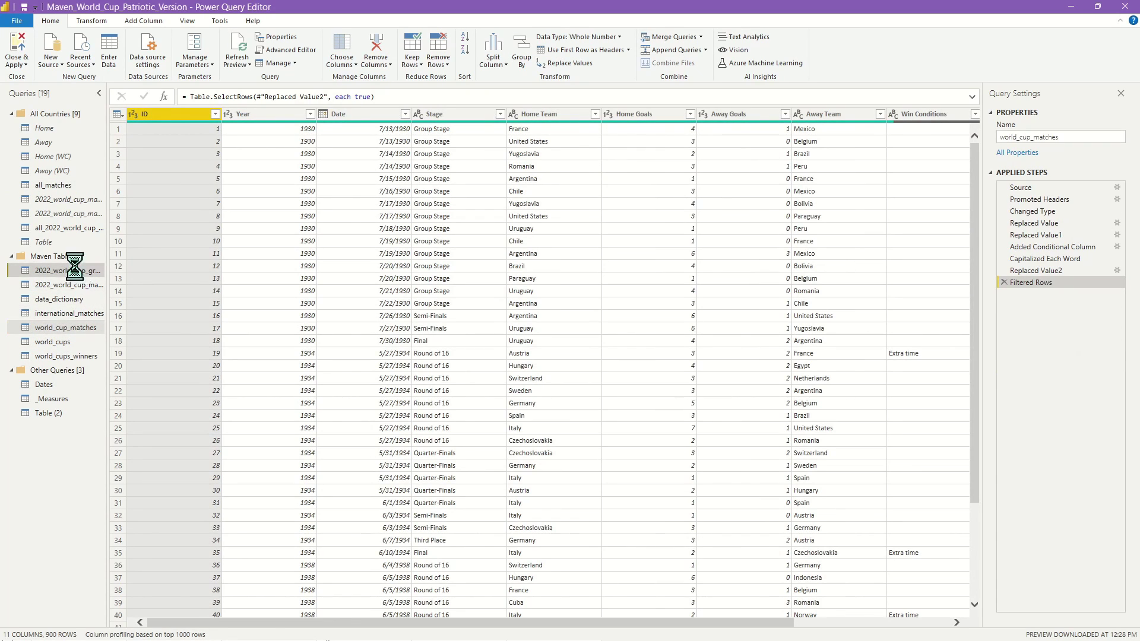
Step: Review the Result column in the Home query and the Continent and FIFA ranking columns in all_matches
click(52, 129)
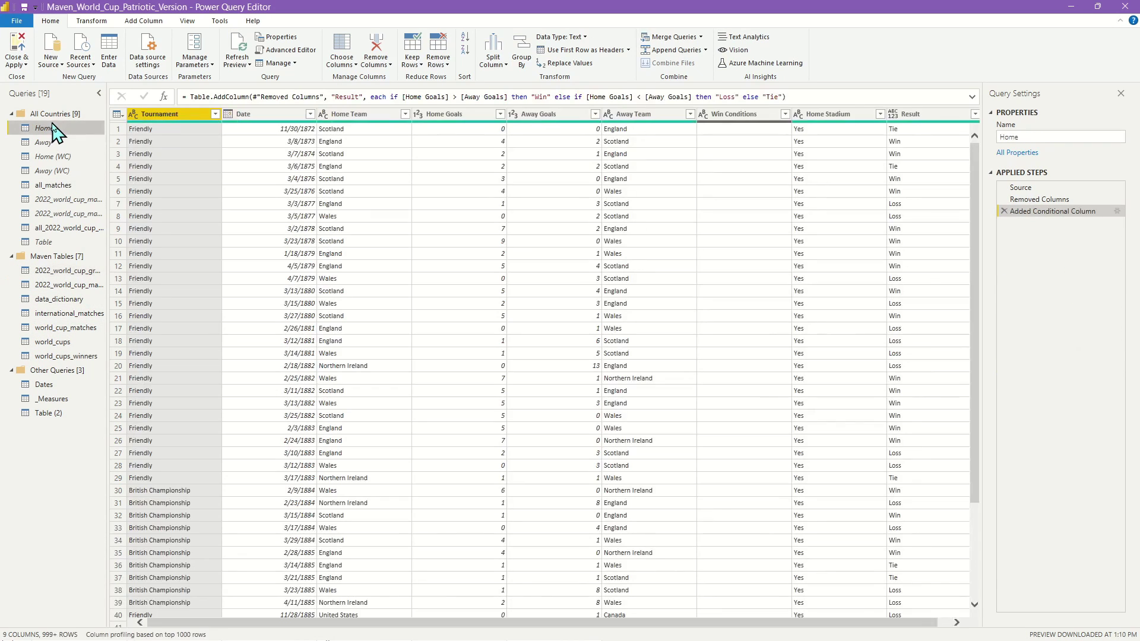
drag(909, 623, 924, 623)
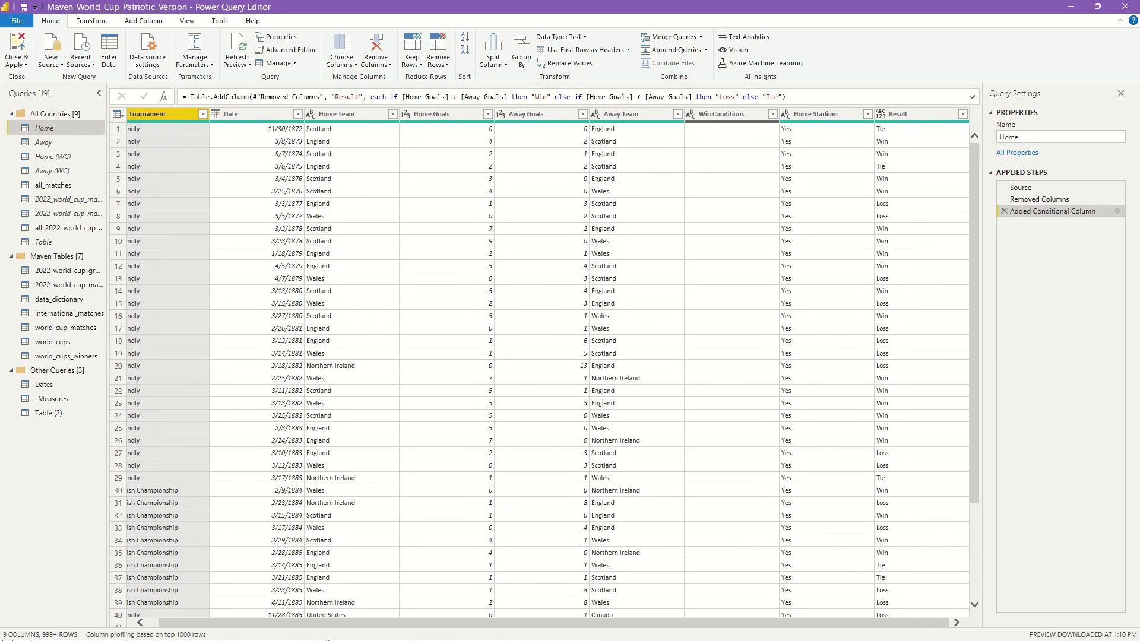
click(38, 185)
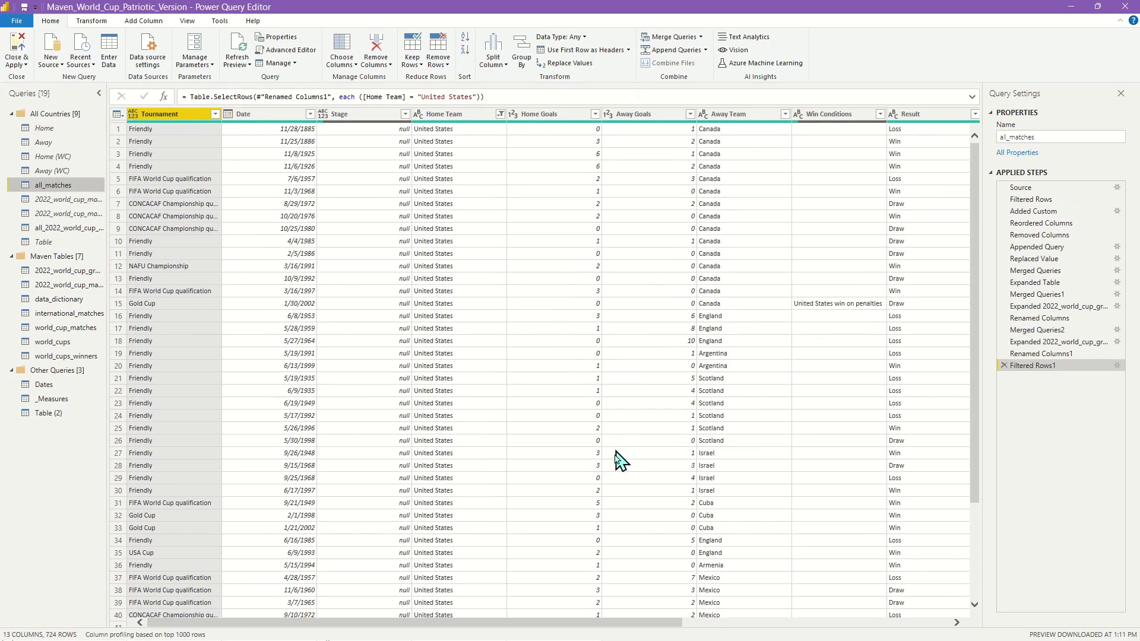
drag(597, 624, 865, 624)
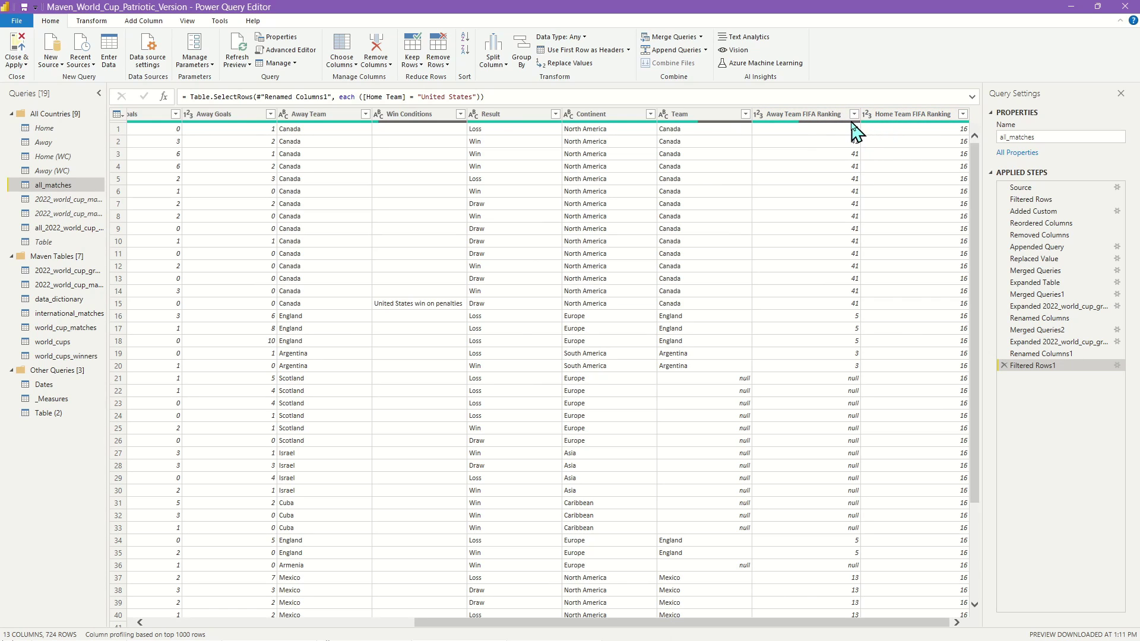
drag(831, 626, 565, 623)
click(569, 578)
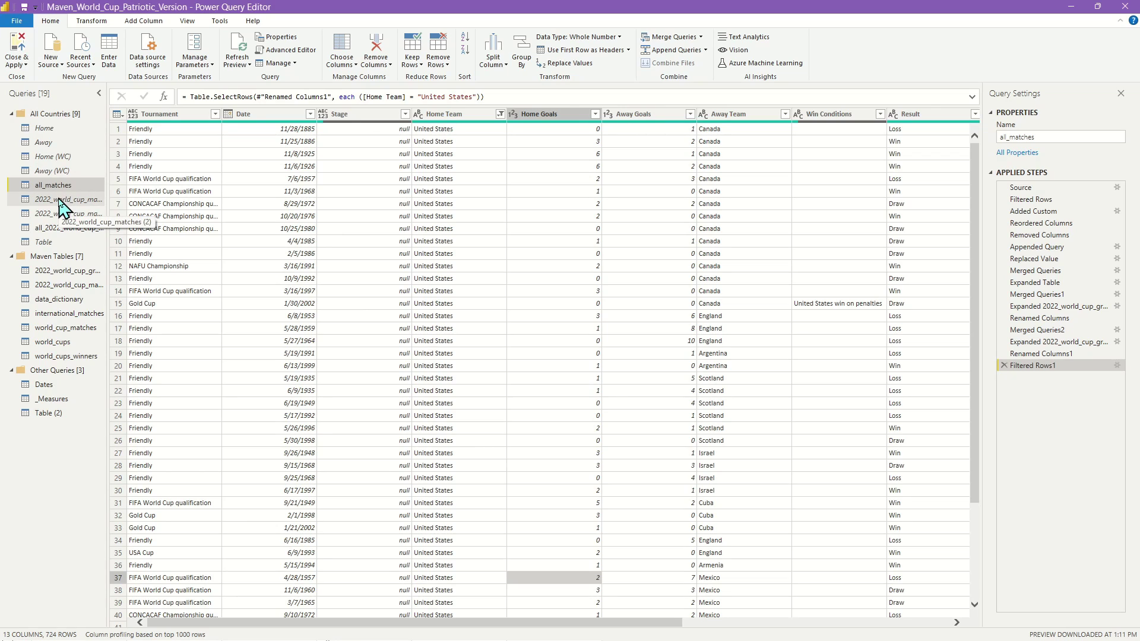
Step: Switch to the Power BI report page and inspect the analytics options of the World Cup matches by year chart
click(1070, 7)
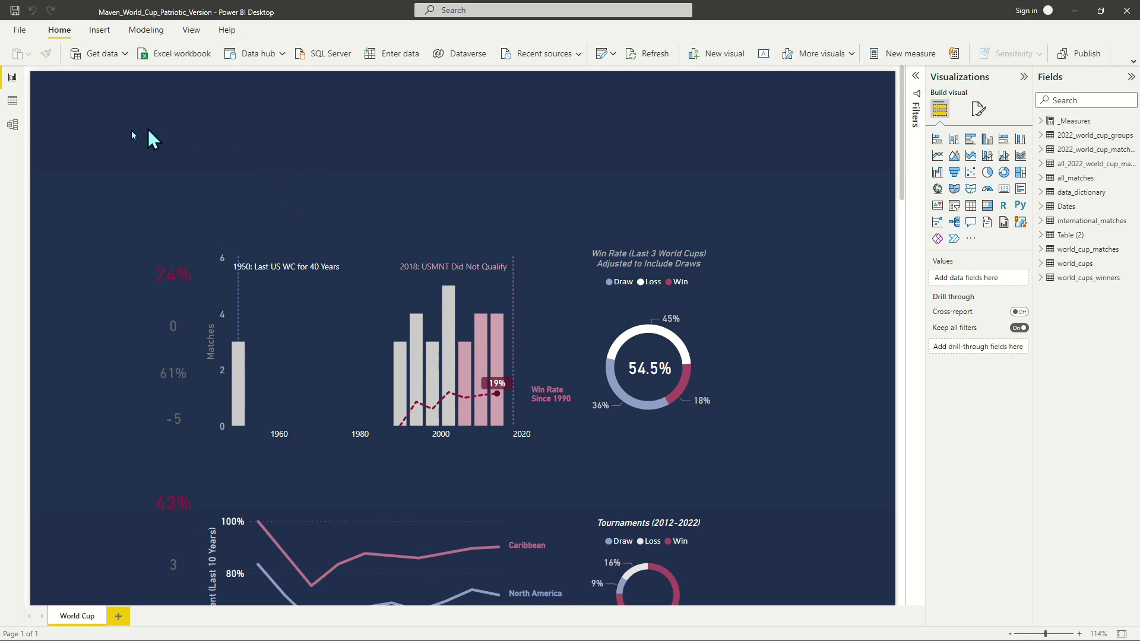
scroll(158, 152, down, 5)
scroll(320, 154, up, 5)
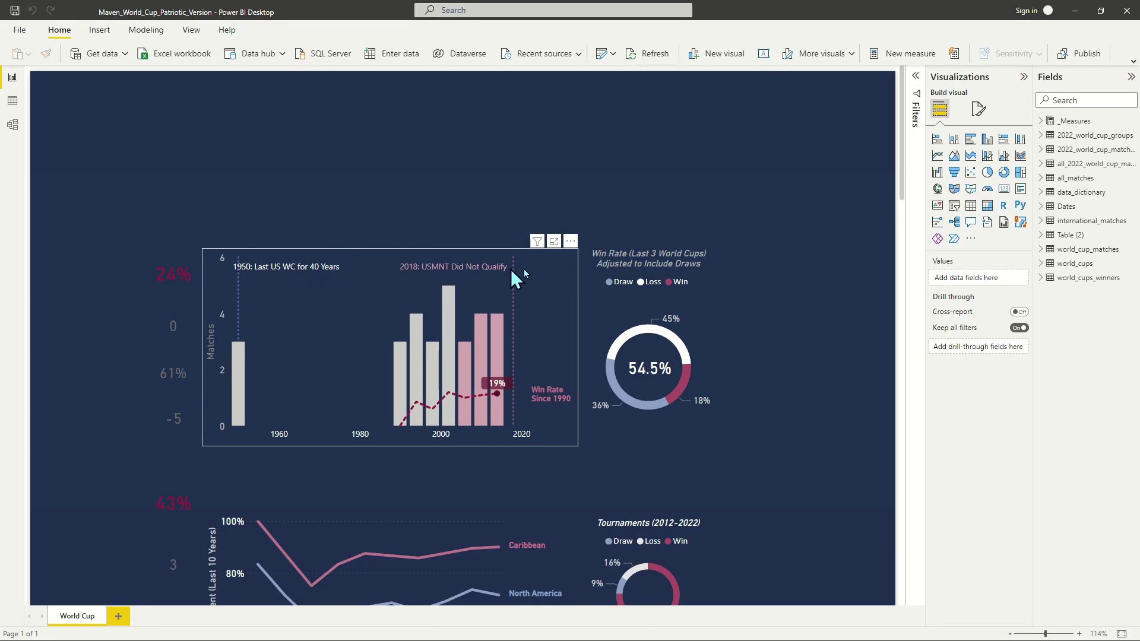
click(539, 259)
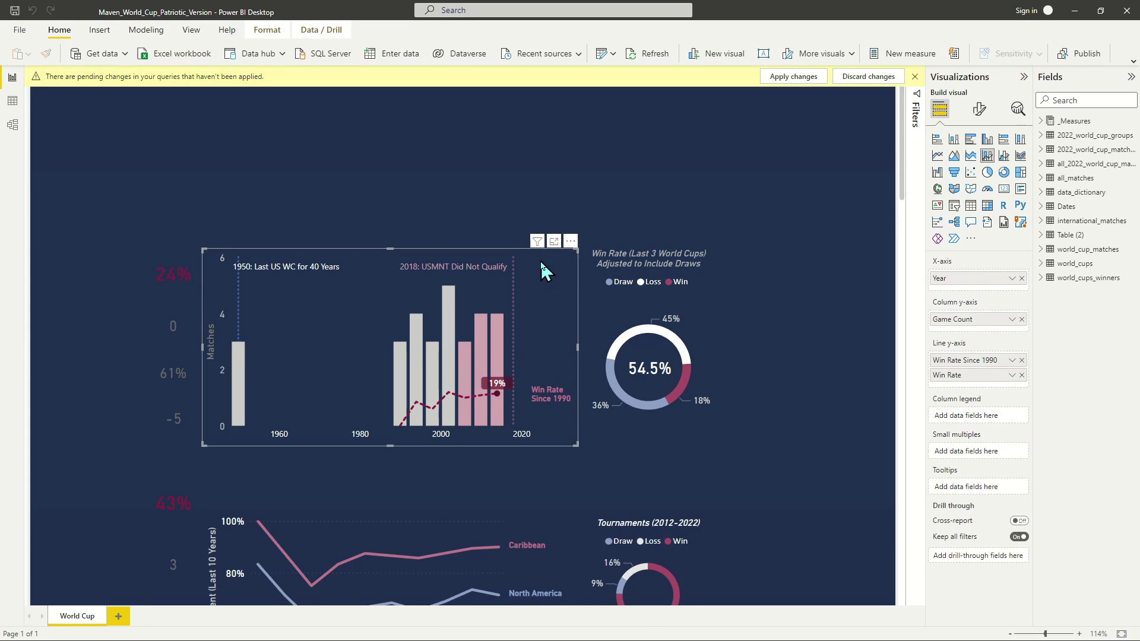
click(1017, 109)
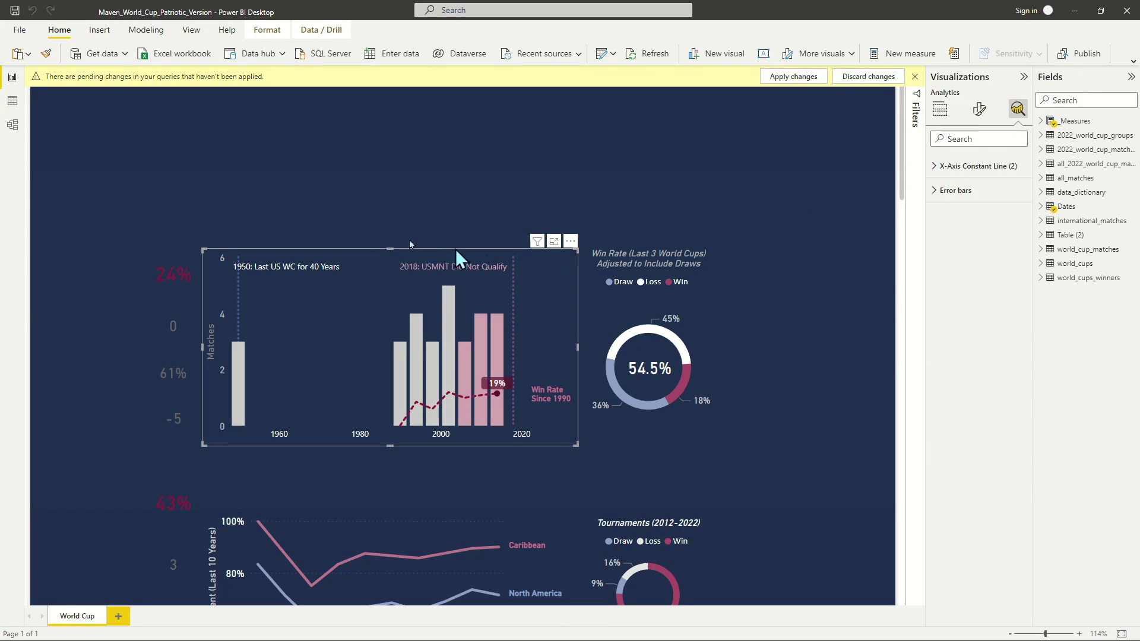
click(320, 204)
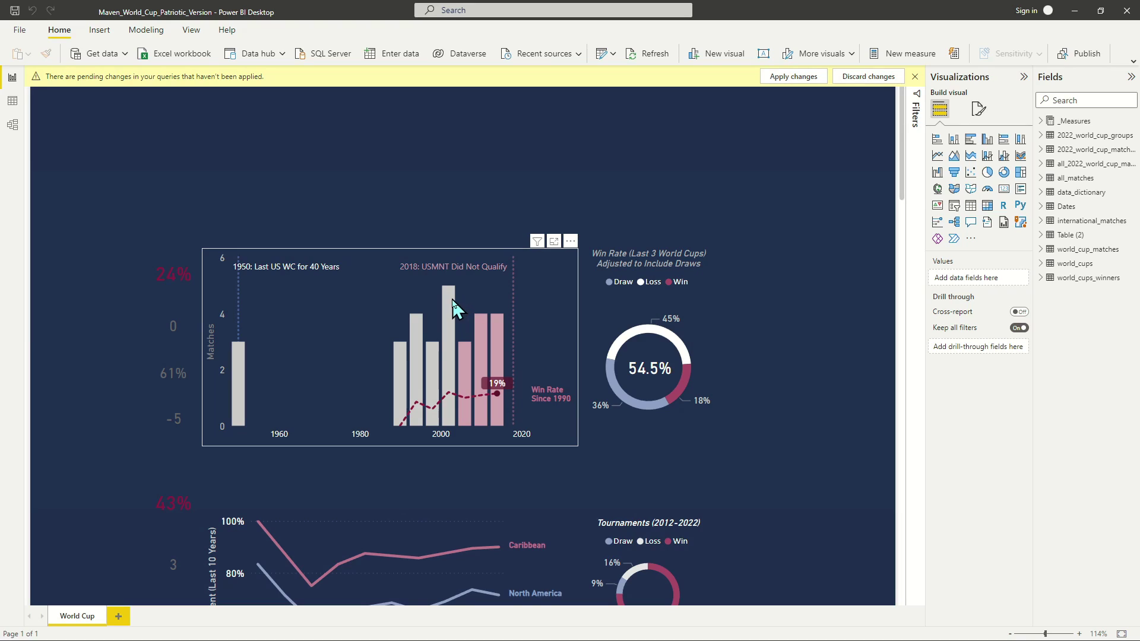
mouse_move(452, 301)
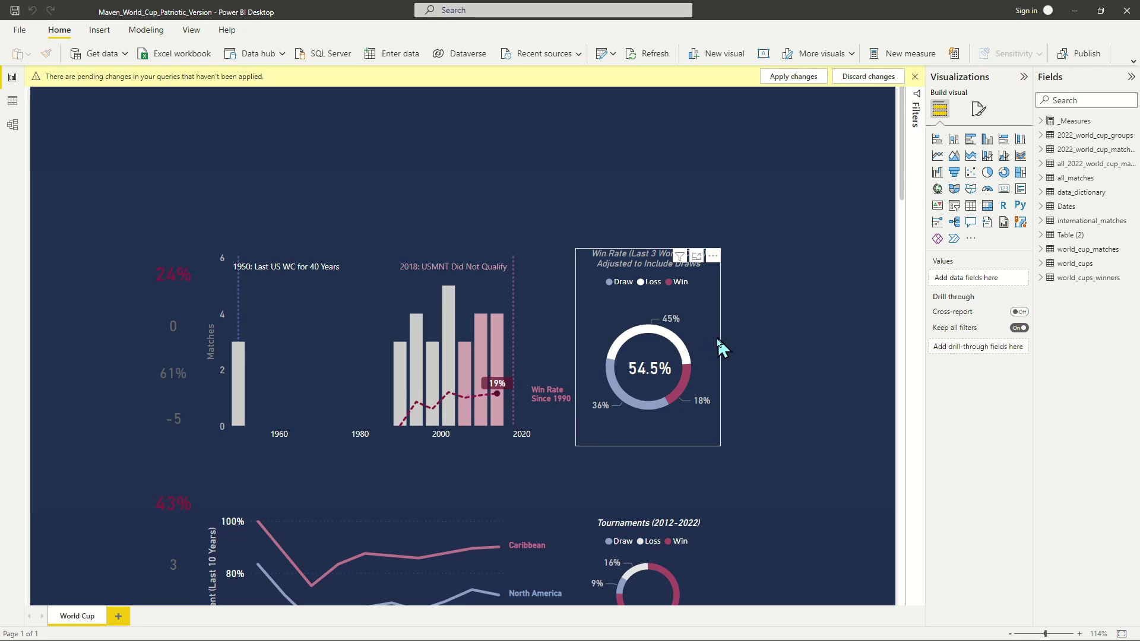
Step: Examine the World Cup win rate donut, the win rate by opponent's continent lines, and the Tournaments and Friendlies donuts
scroll(705, 397, down, 5)
scroll(705, 396, up, 3)
scroll(705, 399, up, 2)
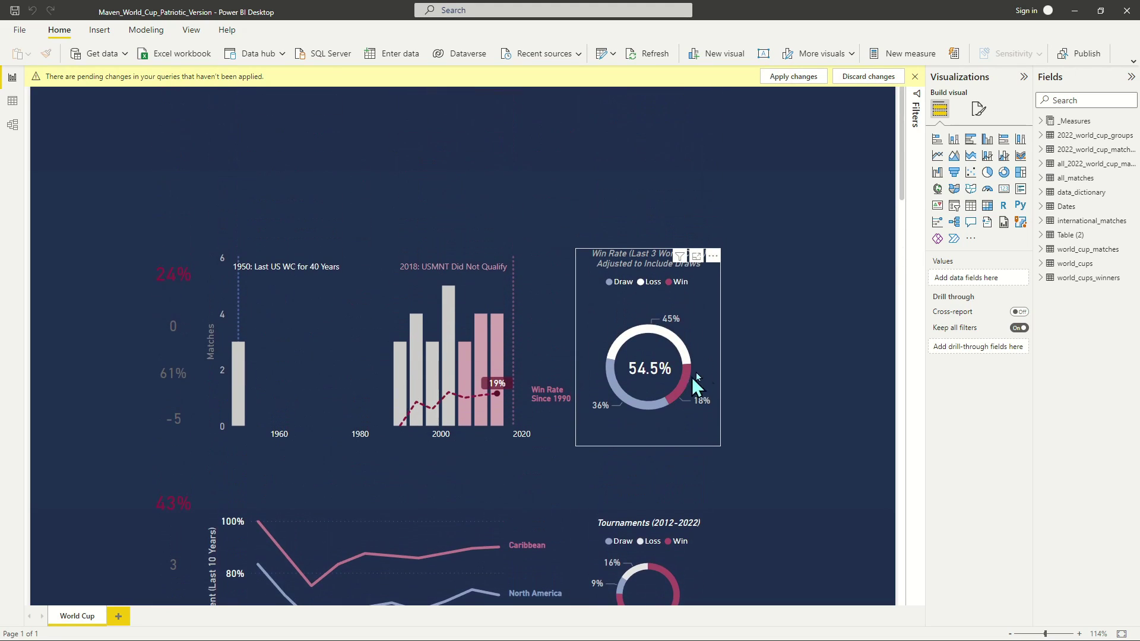
scroll(739, 390, down, 5)
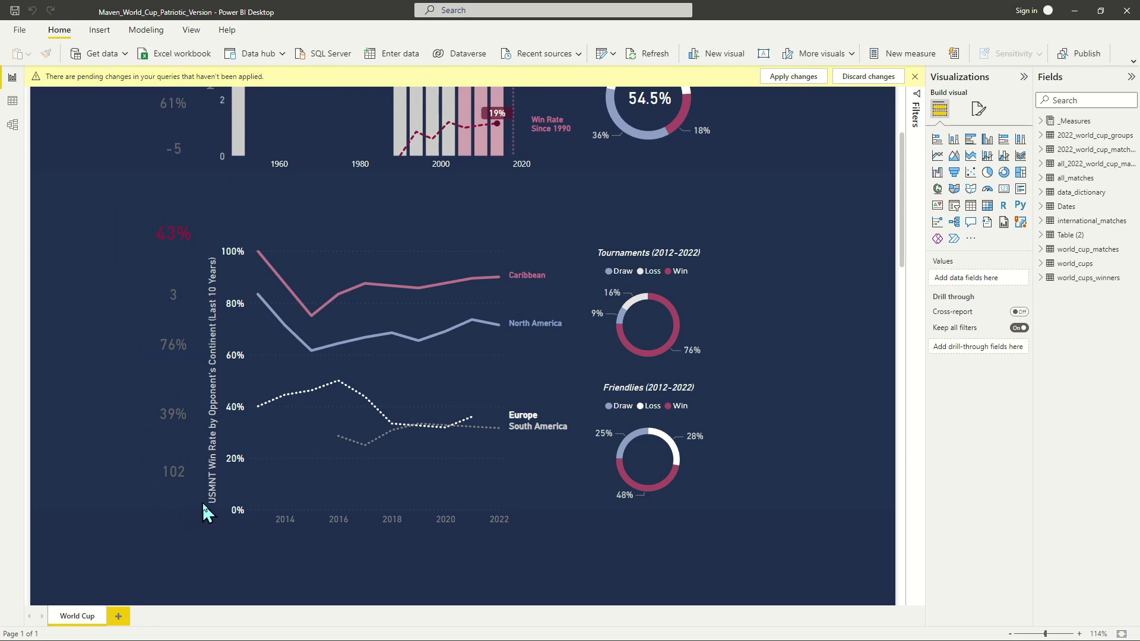
mouse_move(285, 500)
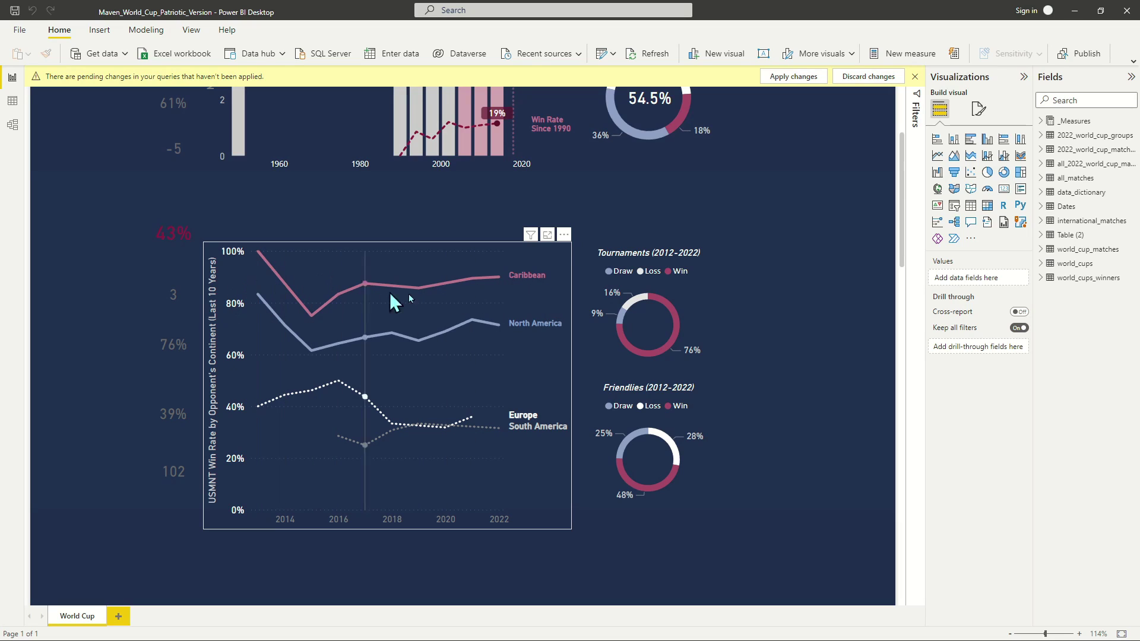
mouse_move(493, 317)
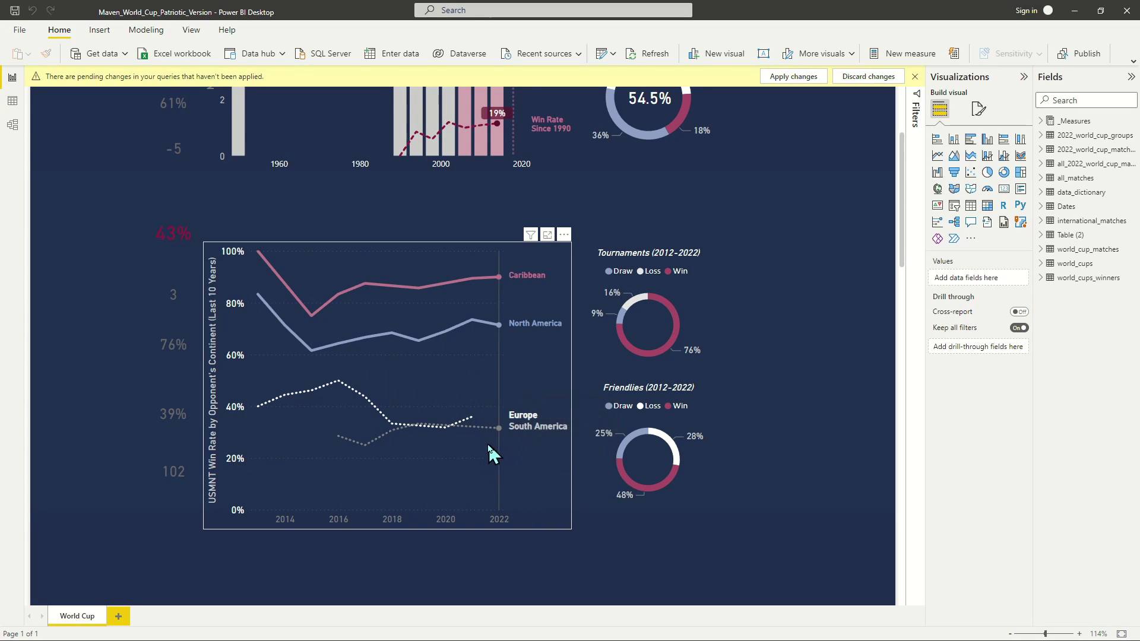
mouse_move(496, 436)
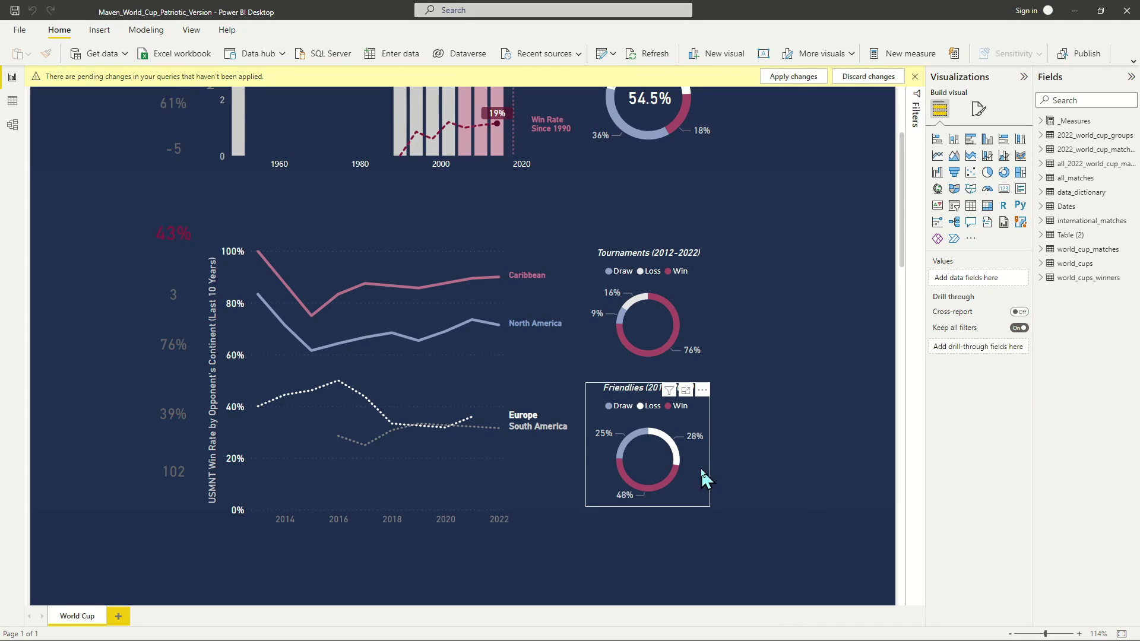
mouse_move(688, 458)
Step: Compare the goal differential and win rate scatter chart with the win rate by opponent's continent chart
scroll(701, 472, down, 10)
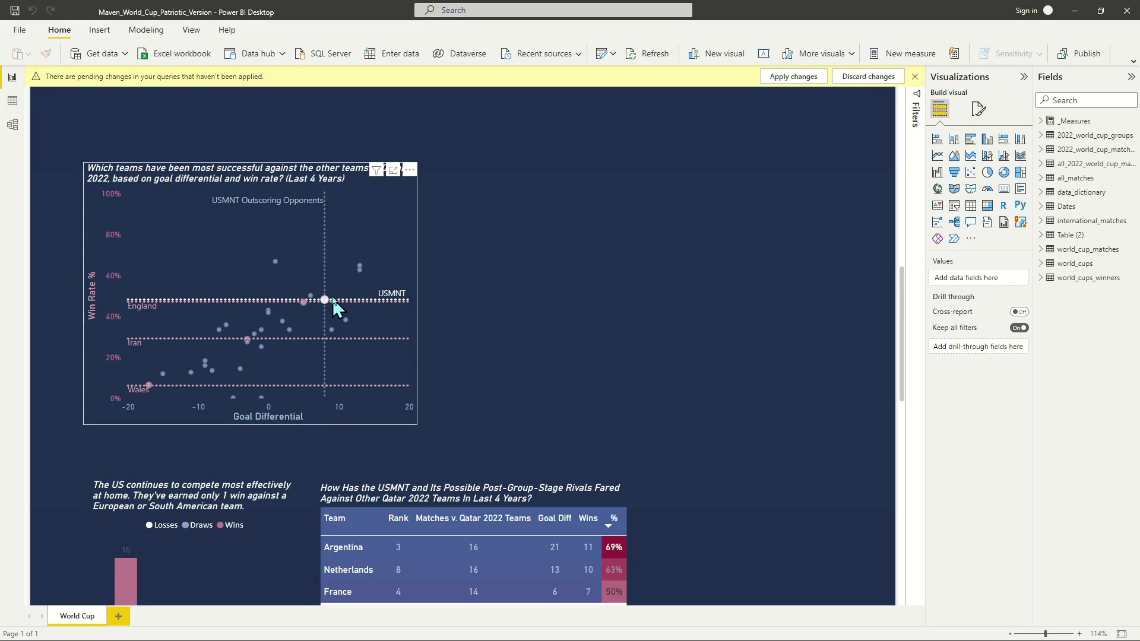
scroll(465, 249, up, 1)
scroll(465, 264, up, 8)
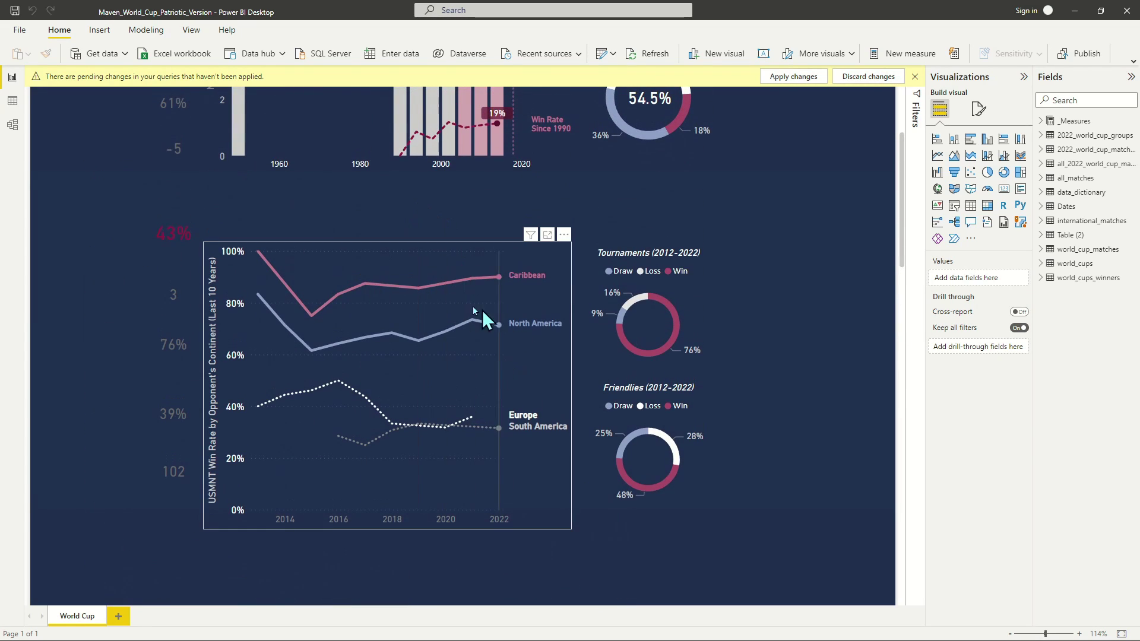
scroll(451, 385, down, 6)
scroll(423, 455, down, 2)
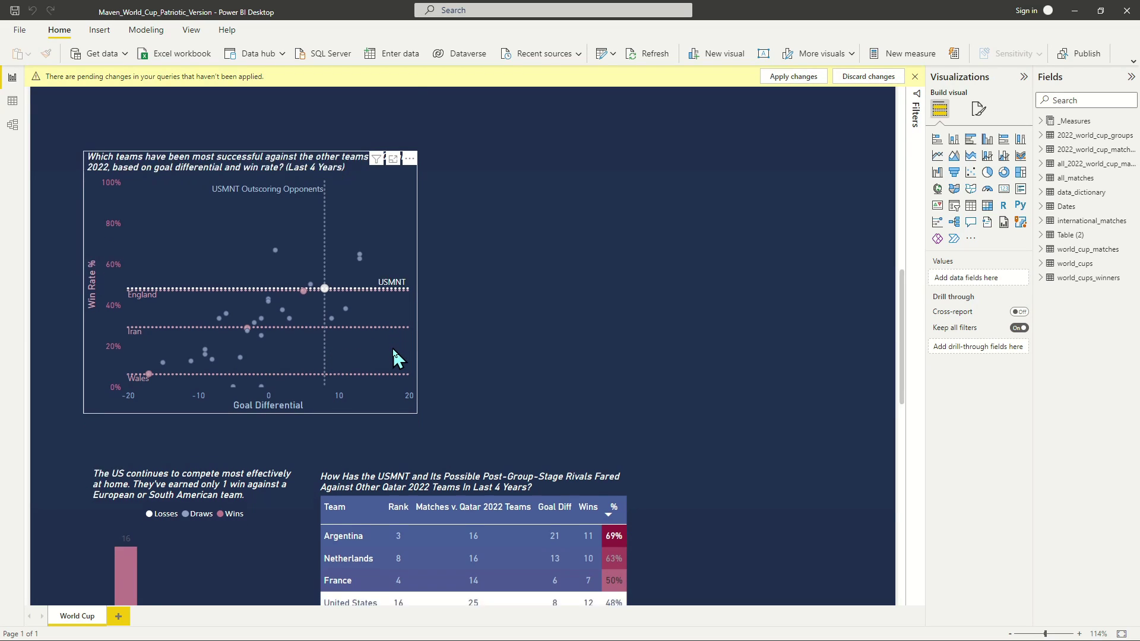
Step: Examine the United States row against its possible post-group-stage rivals in the Qatar 2022 teams table
scroll(391, 347, down, 5)
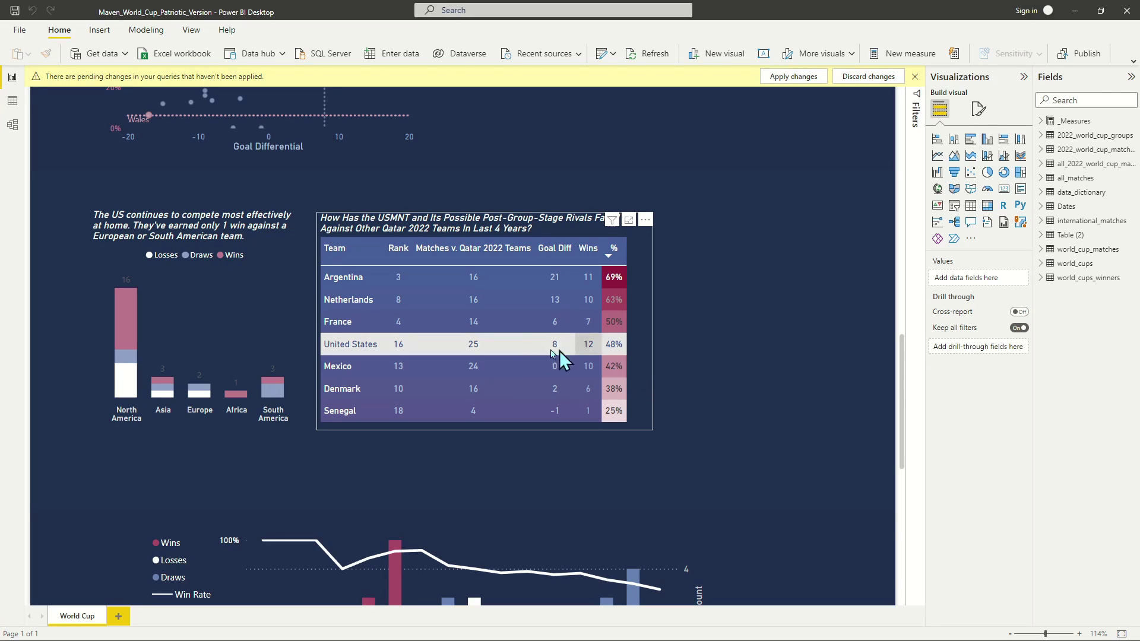
click(375, 350)
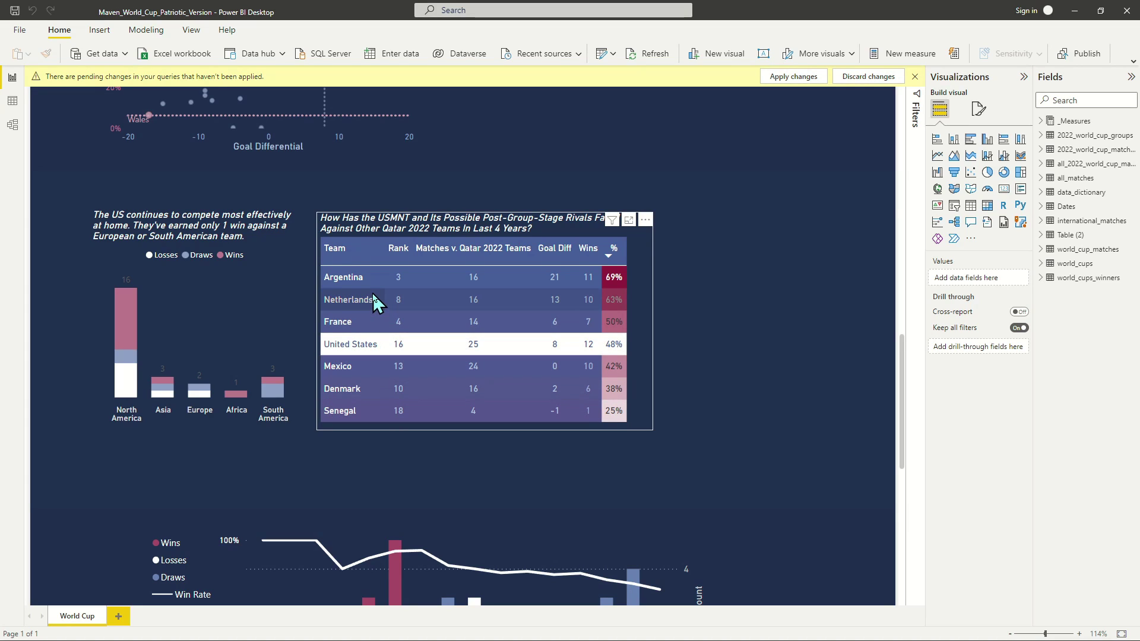
click(734, 301)
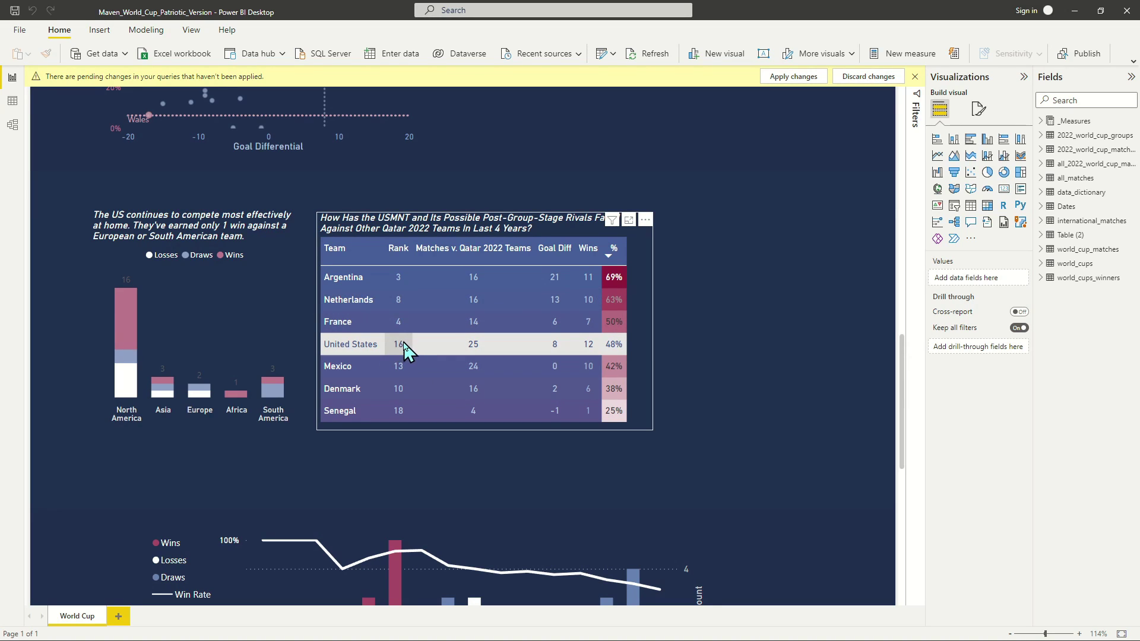
click(459, 345)
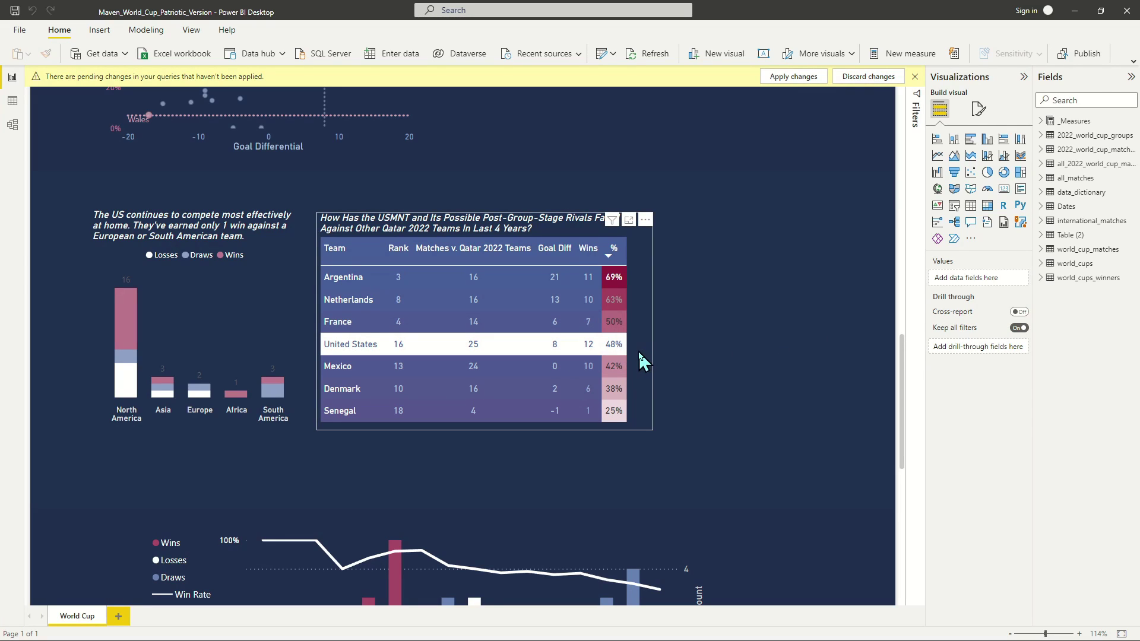
drag(639, 353, 661, 367)
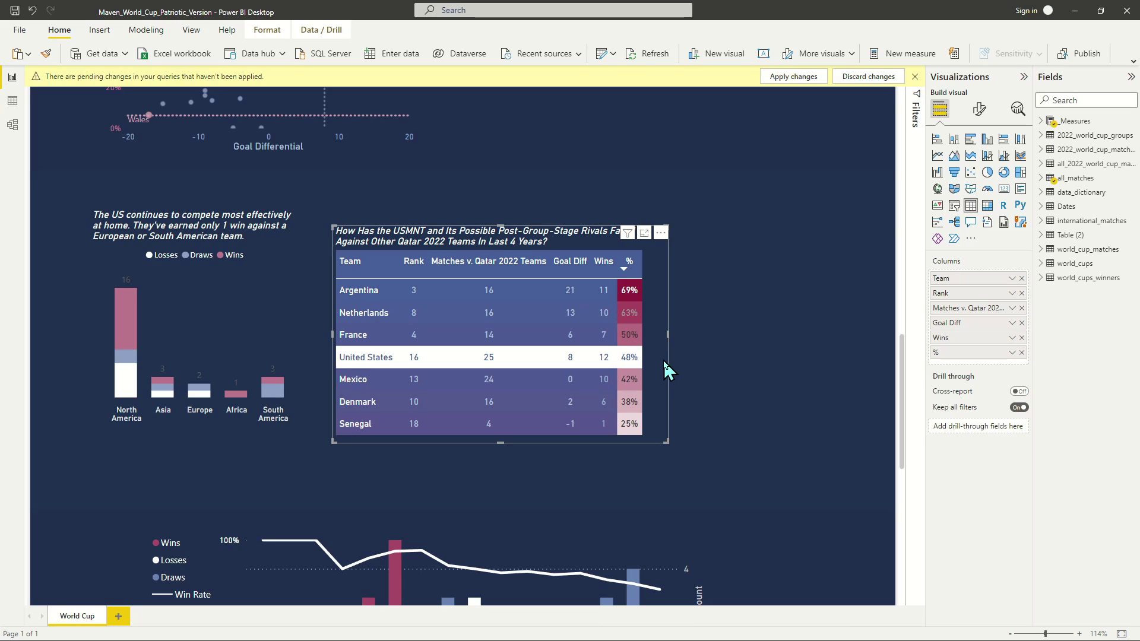
key(ctrl+z)
click(721, 254)
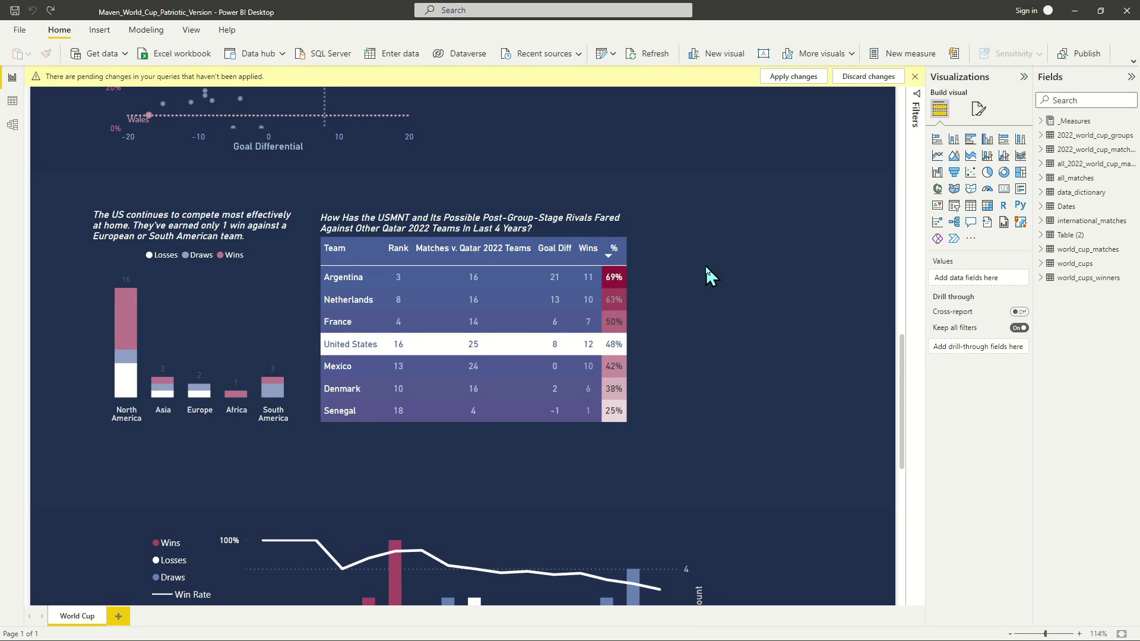
Step: Examine the monthly wins, losses and draws chart, checking its win rate line from December 2020 to September 2022
scroll(699, 264, down, 5)
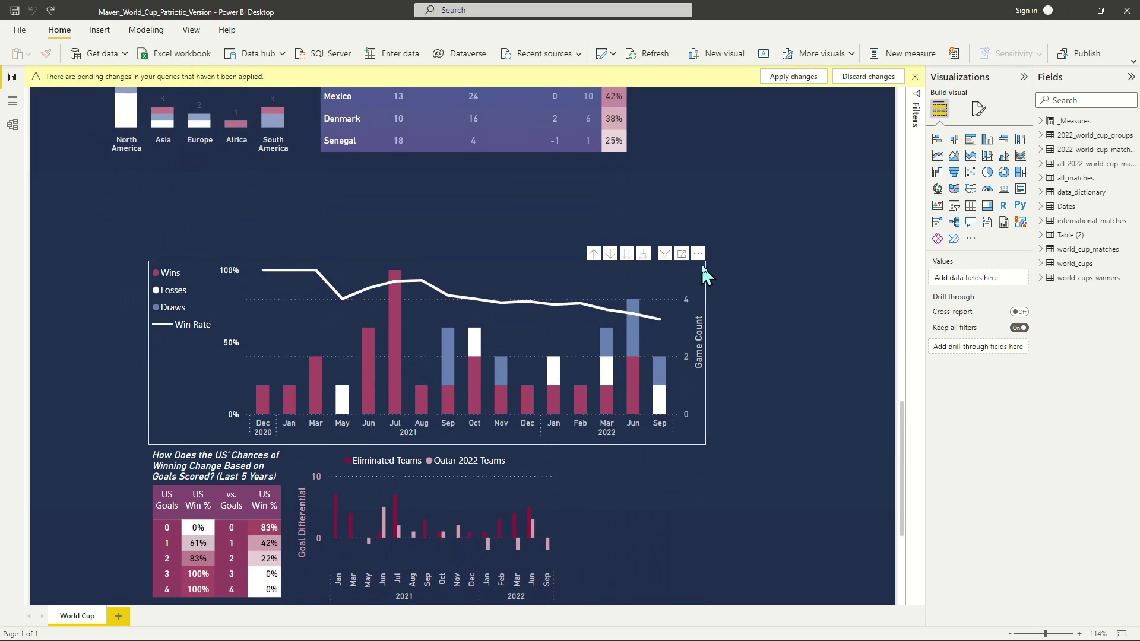
scroll(765, 216, down, 4)
scroll(765, 215, up, 4)
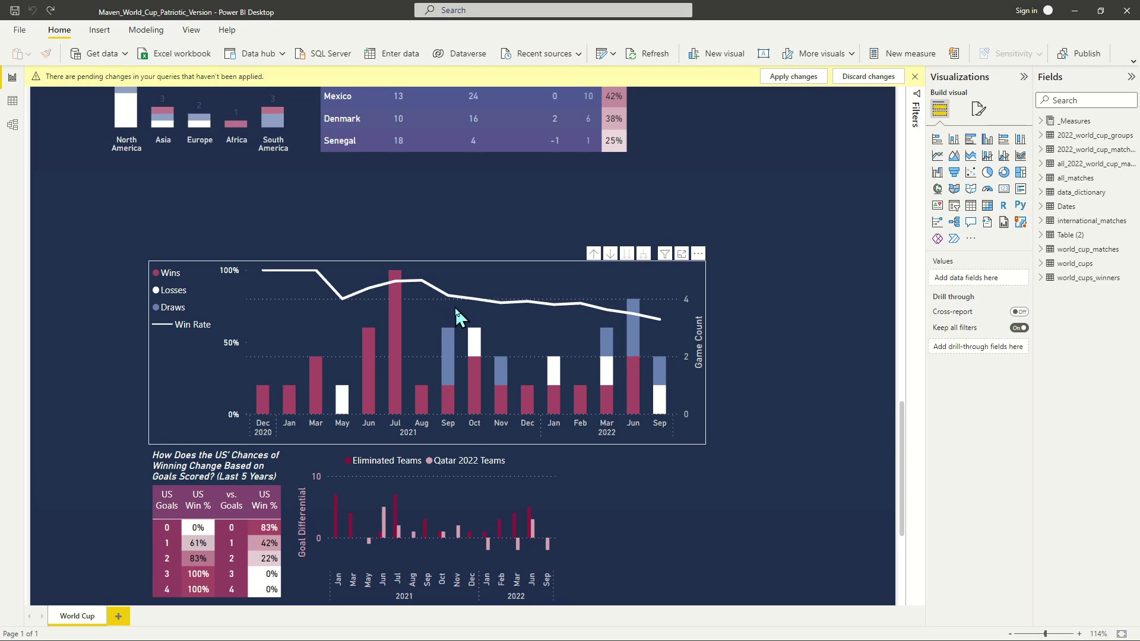
mouse_move(446, 290)
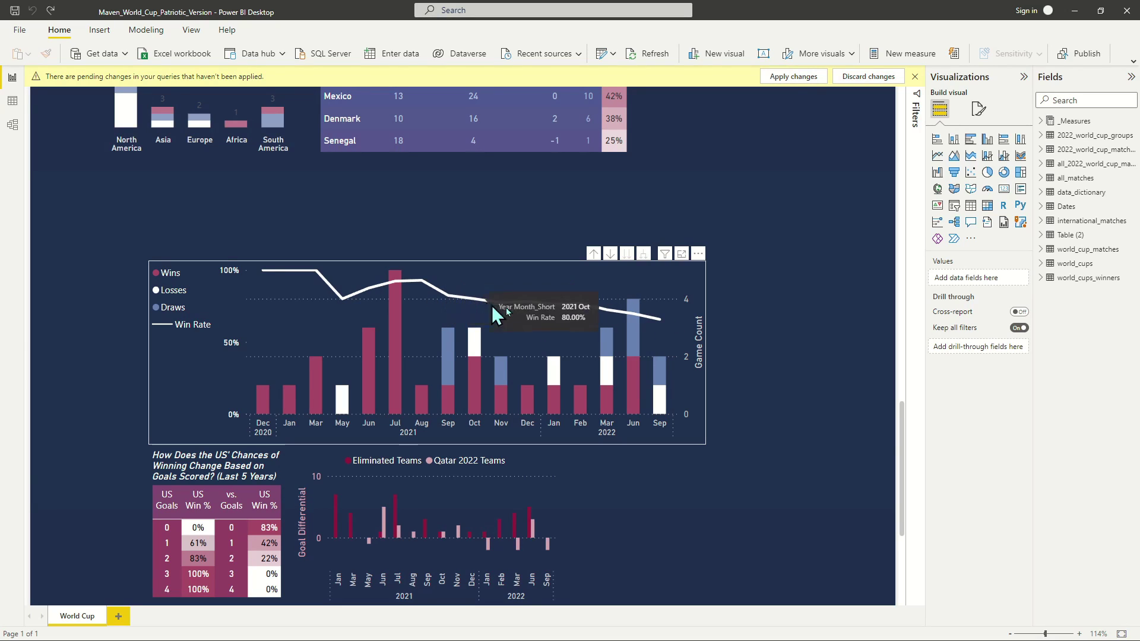
mouse_move(659, 321)
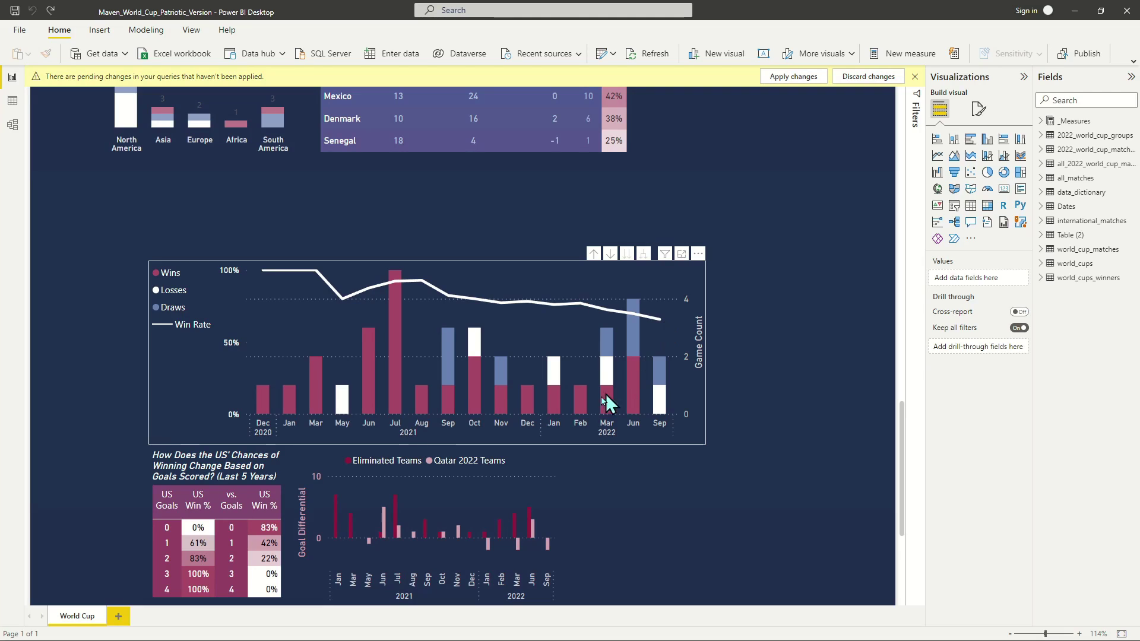
mouse_move(450, 357)
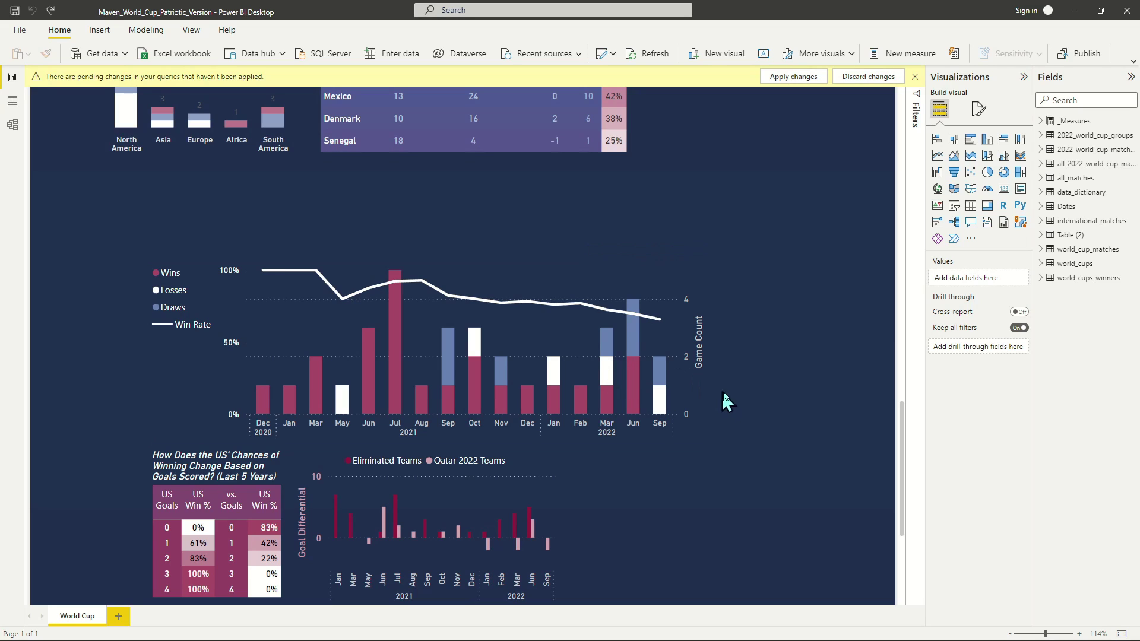
scroll(749, 374, down, 5)
scroll(746, 362, up, 5)
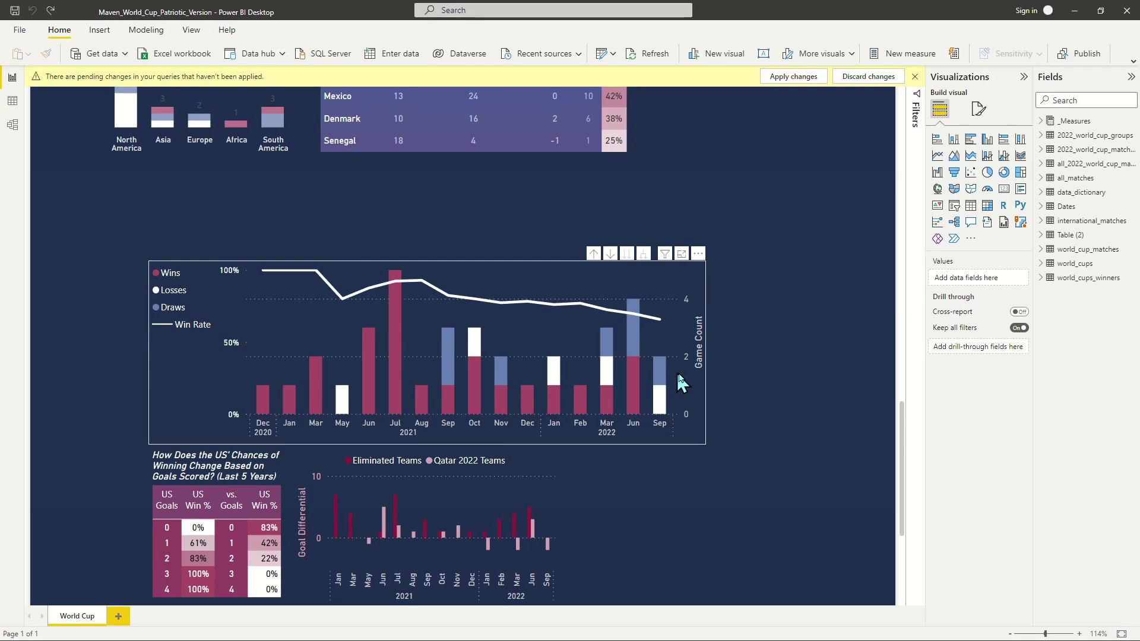
Step: Examine the US win percentage by goals scored table and the goal differential chart for eliminated and Qatar 2022 teams
scroll(730, 380, down, 5)
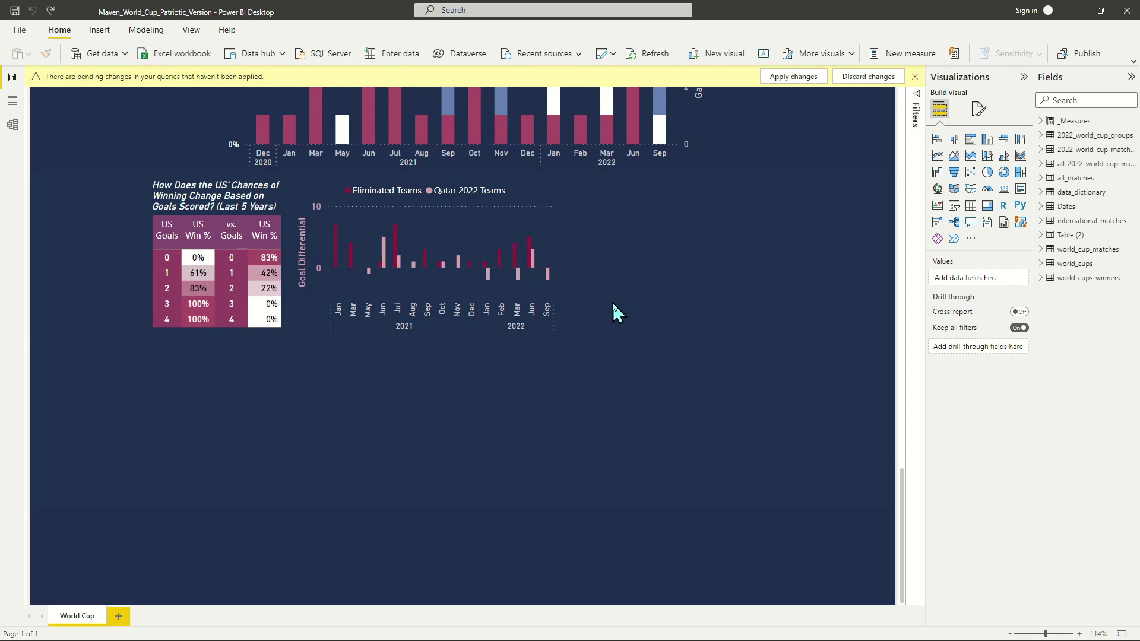
scroll(613, 310, down, 1)
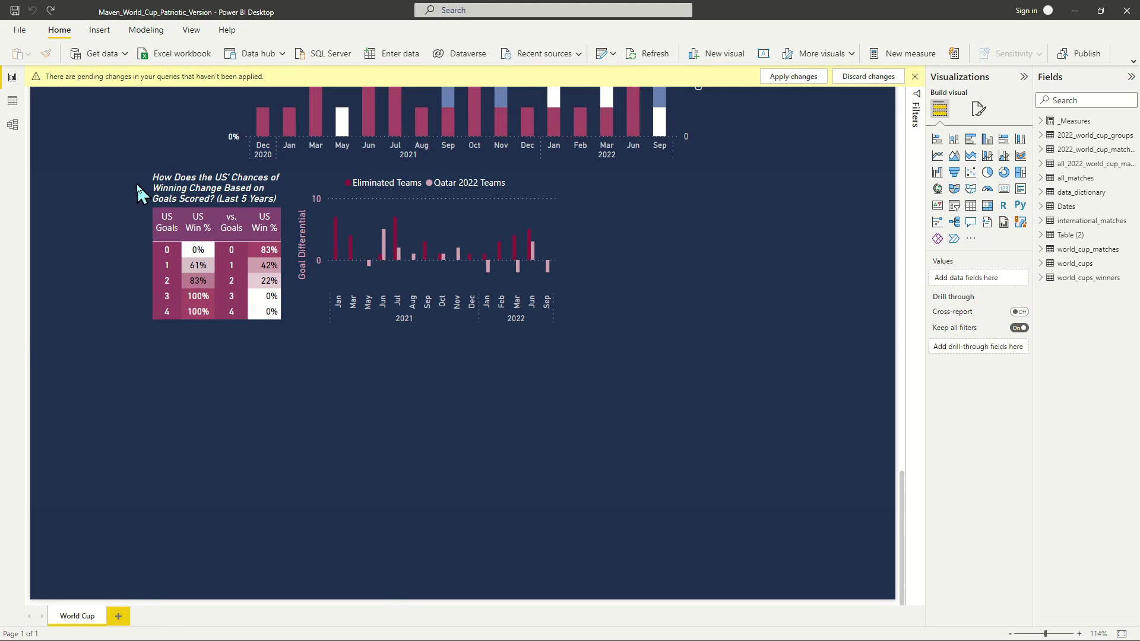
click(158, 228)
Step: Return to the start of the World Cup report page and look over its background
scroll(620, 371, up, 10)
scroll(772, 402, up, 10)
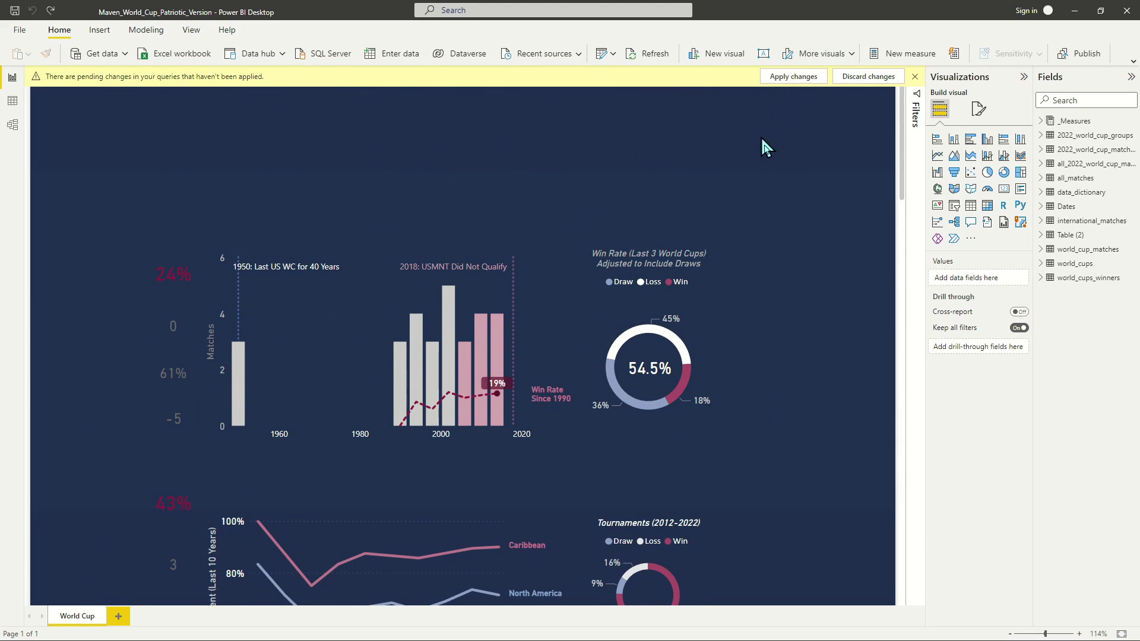
scroll(810, 149, down, 5)
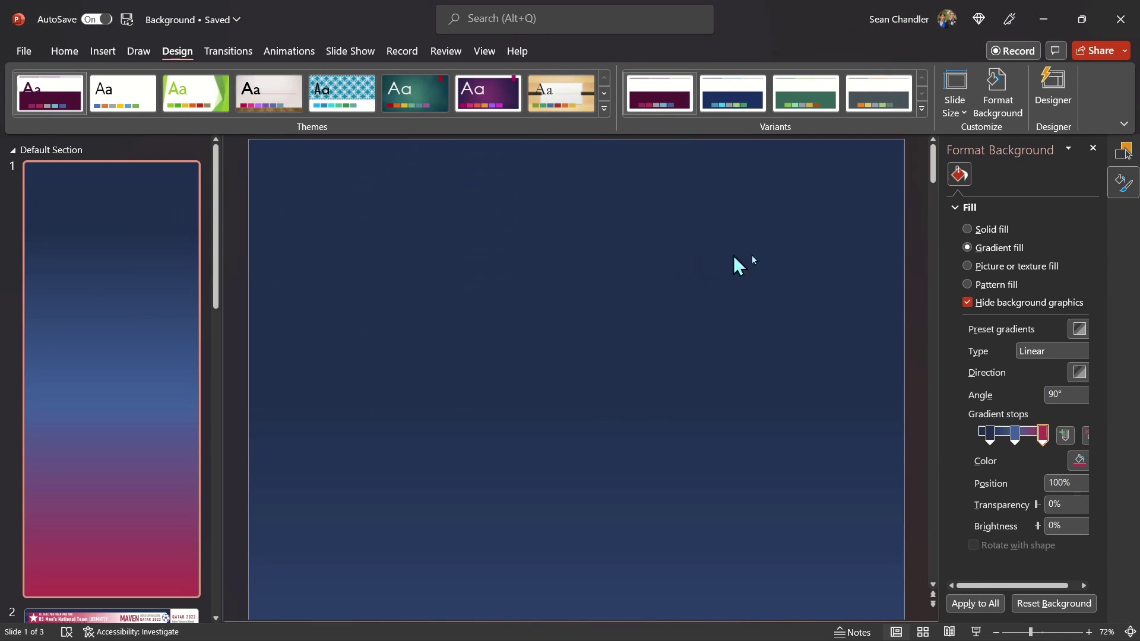
Step: Switch from background formatting to the list of slide objects and make the Border group visible on slide 1
click(1124, 151)
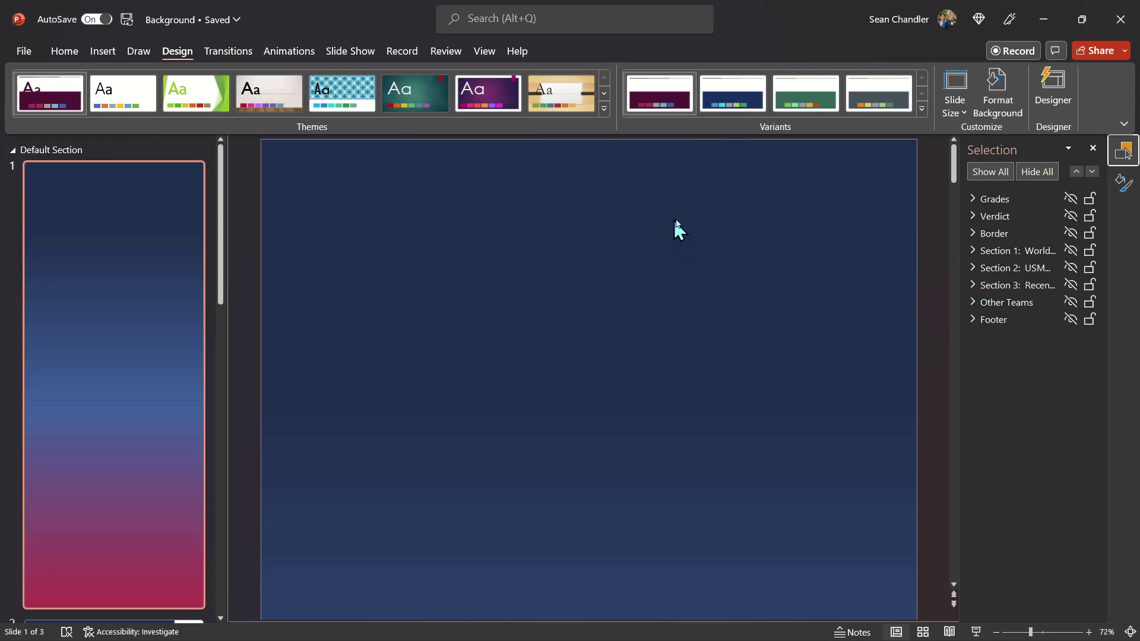
drag(736, 13, 575, 13)
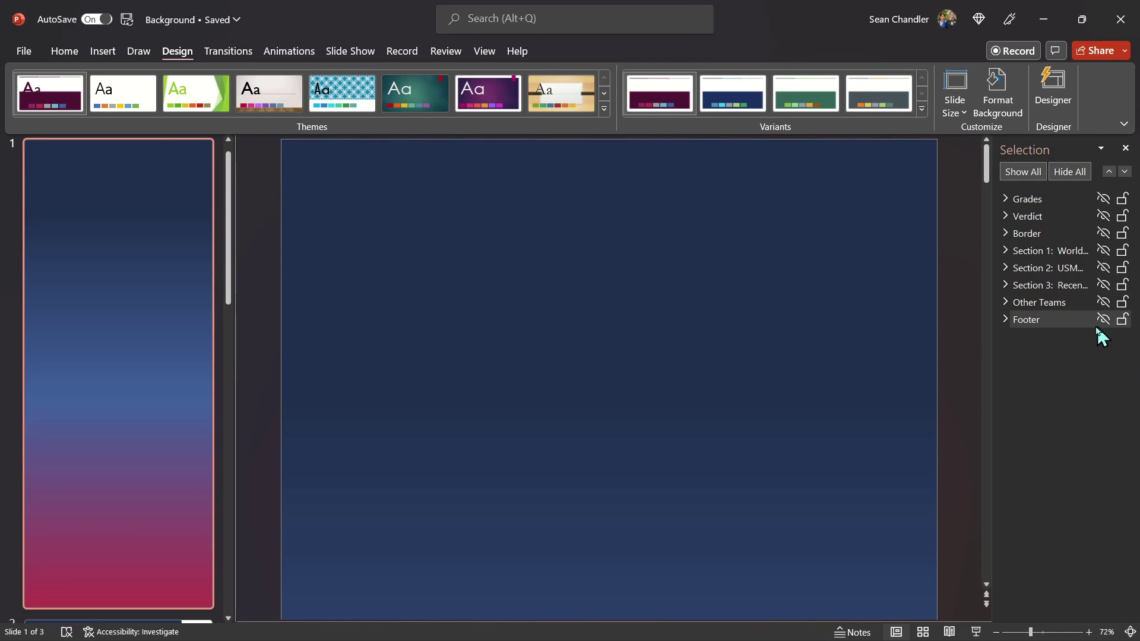
click(1103, 233)
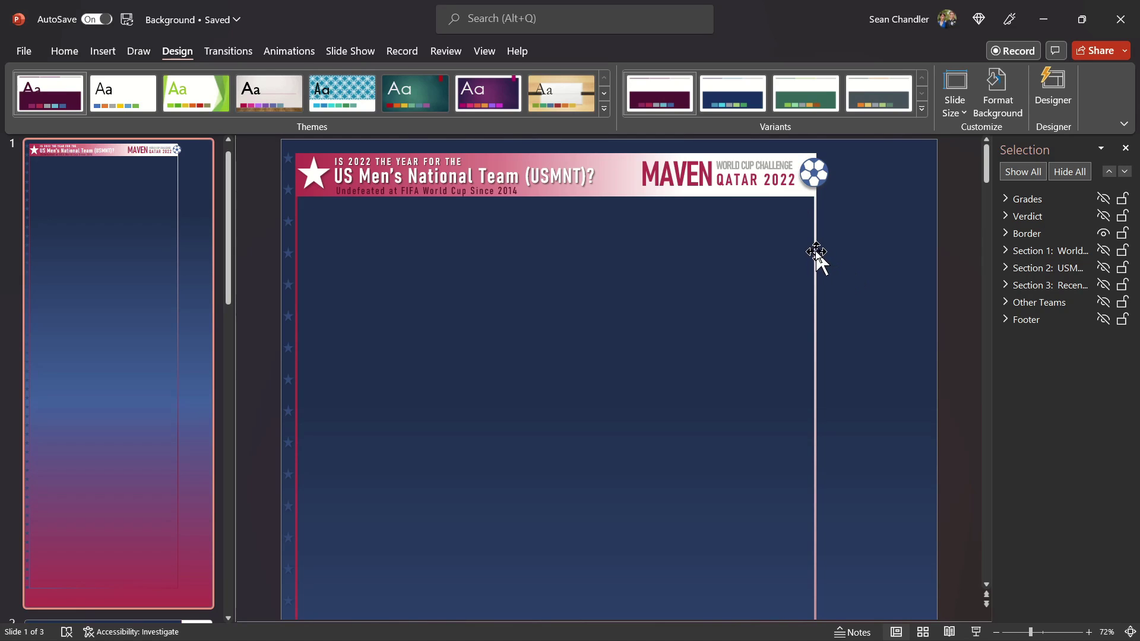
Step: Examine the border's gradient lines, star column and title banner along the full length of slide 1
scroll(817, 255, down, 3)
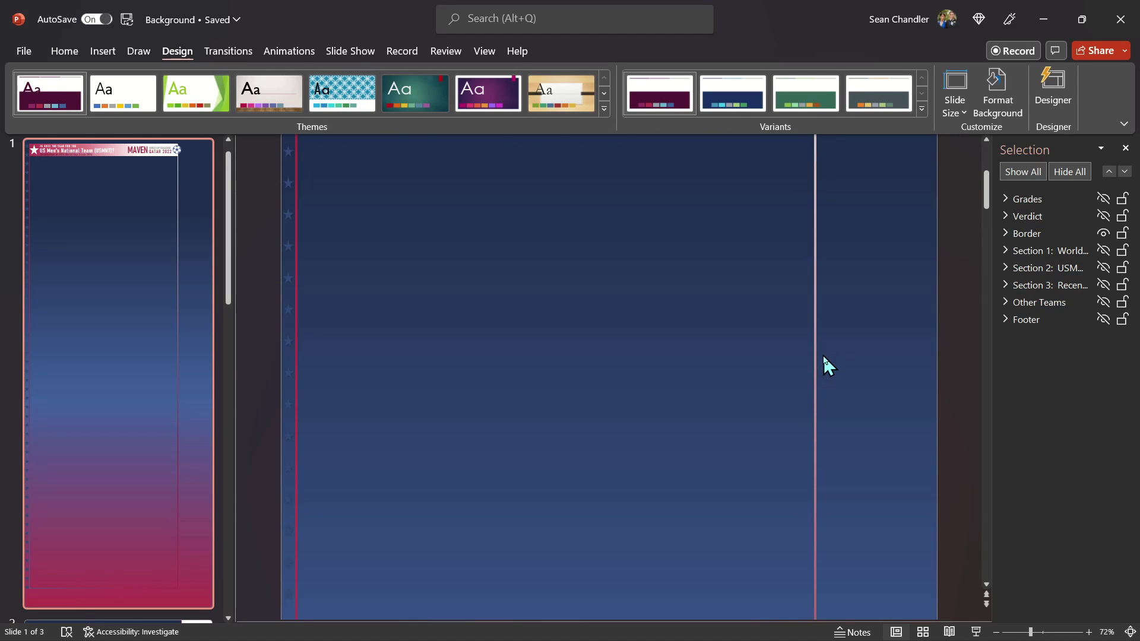
scroll(825, 368, down, 3)
scroll(825, 463, down, 5)
scroll(822, 466, down, 5)
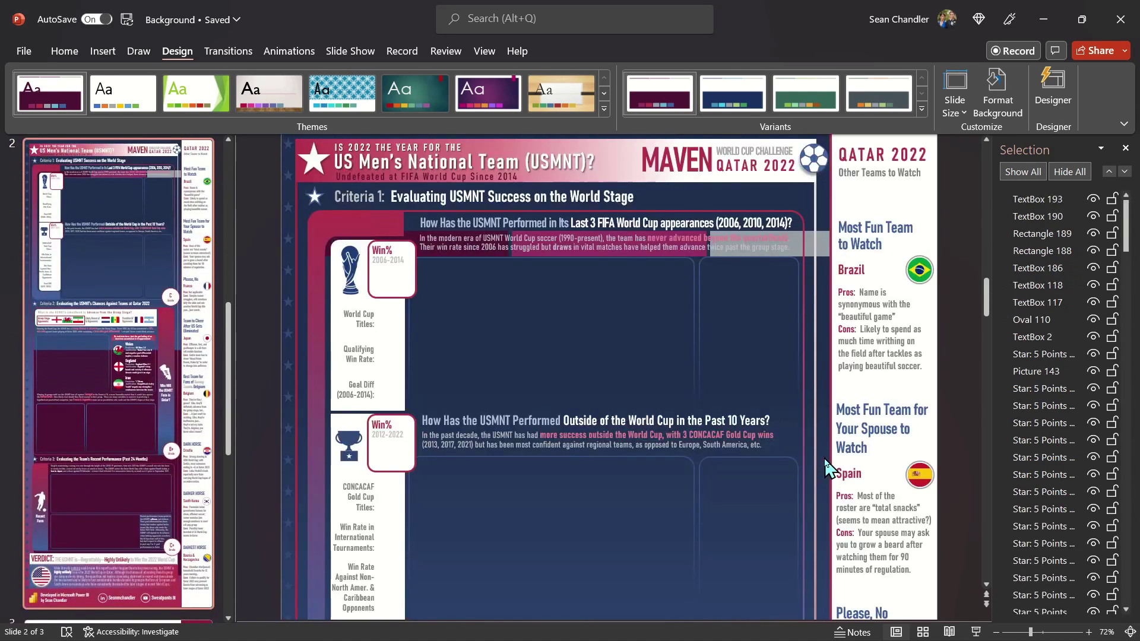
scroll(279, 394, up, 3)
scroll(161, 377, up, 3)
scroll(178, 362, down, 5)
scroll(187, 356, up, 5)
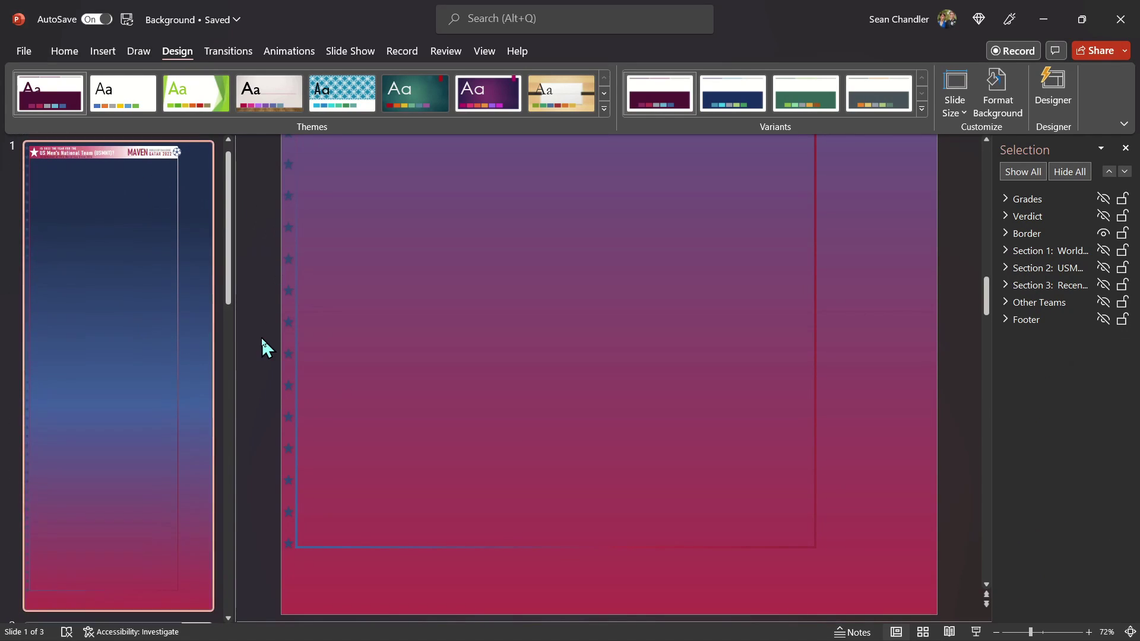
scroll(277, 294, up, 3)
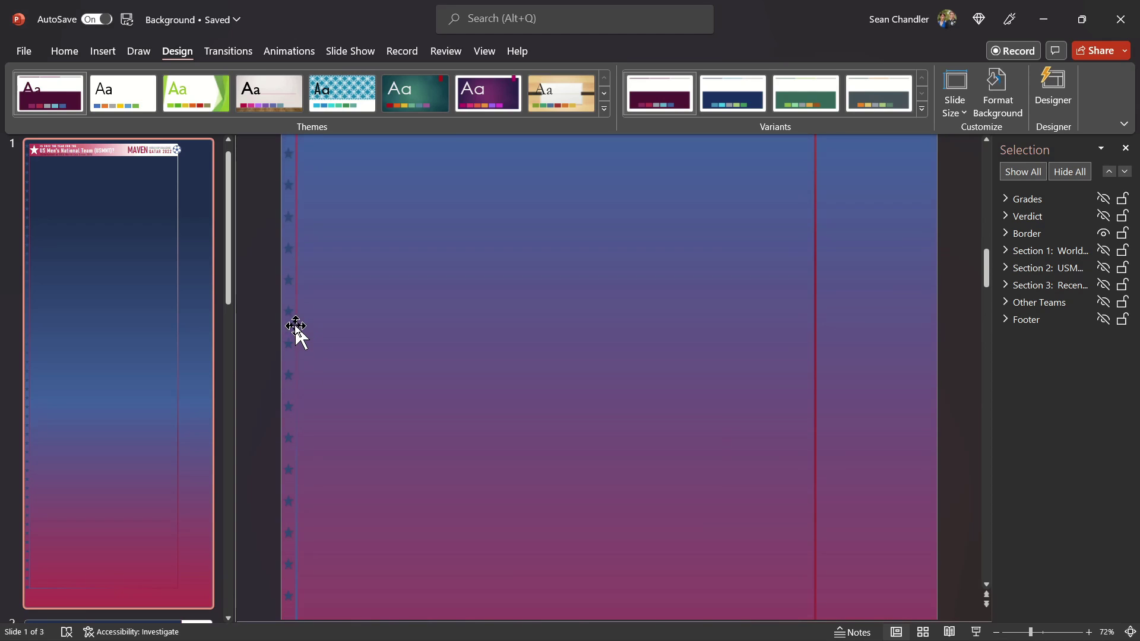
scroll(294, 323, up, 4)
scroll(306, 314, up, 5)
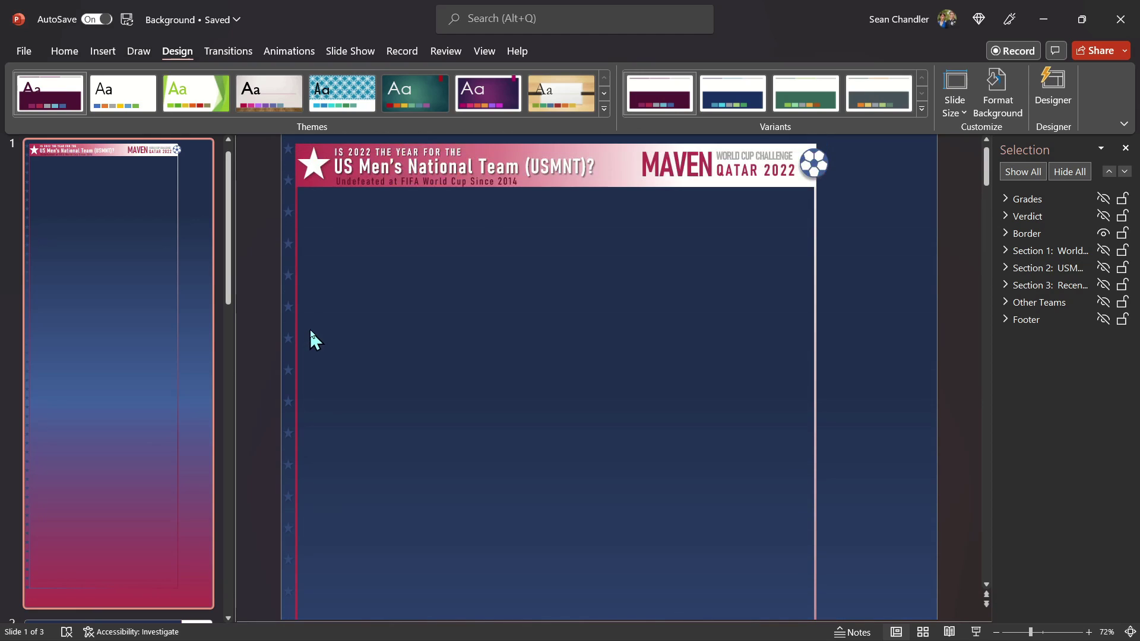
scroll(303, 229, up, 1)
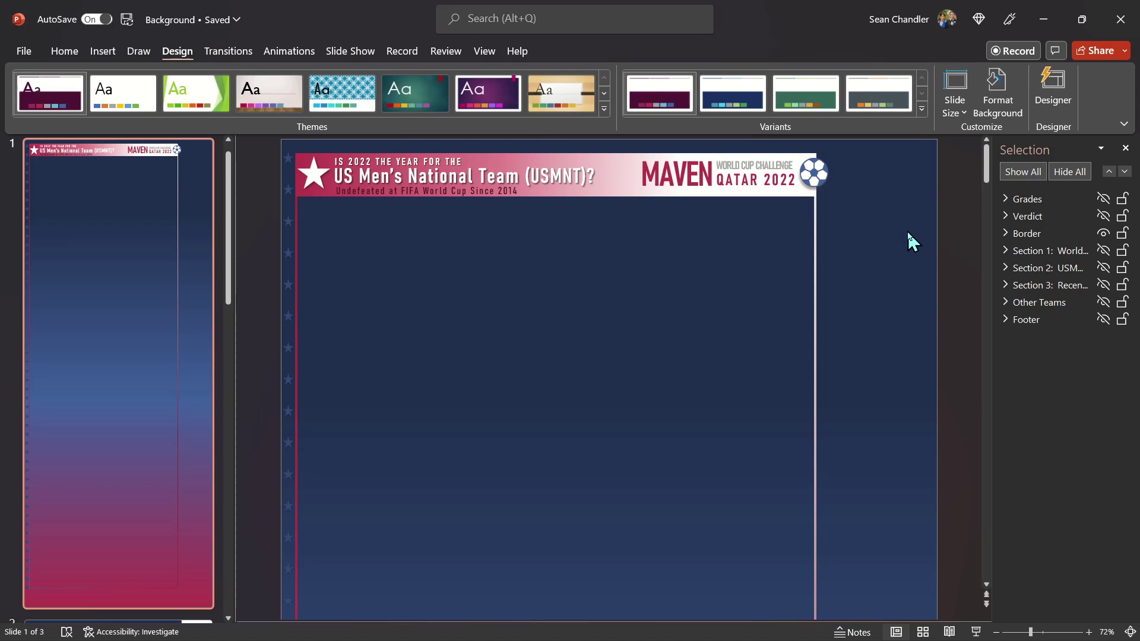
Step: Make the Other Teams group visible on slide 1 and look over its Qatar 2022 sidebar
click(1103, 302)
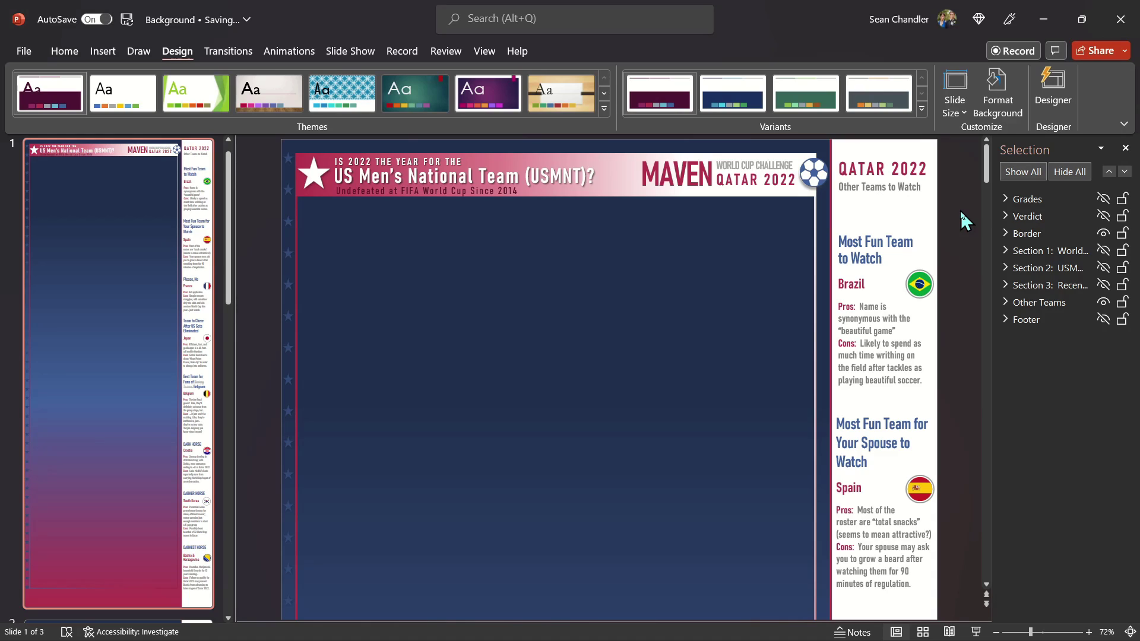
scroll(957, 178, down, 1)
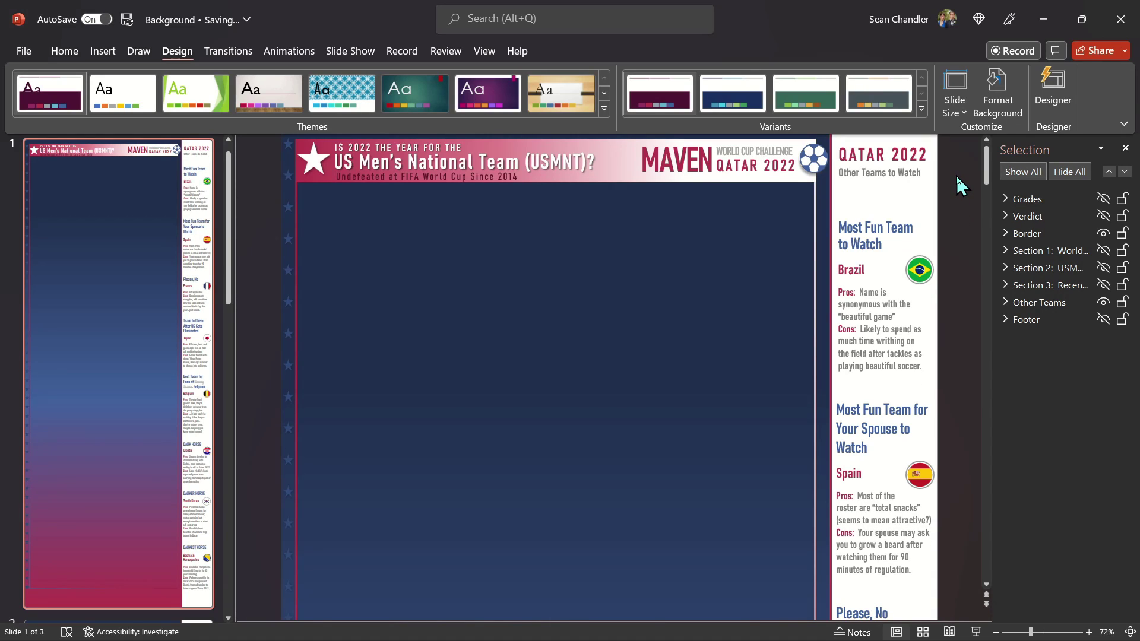